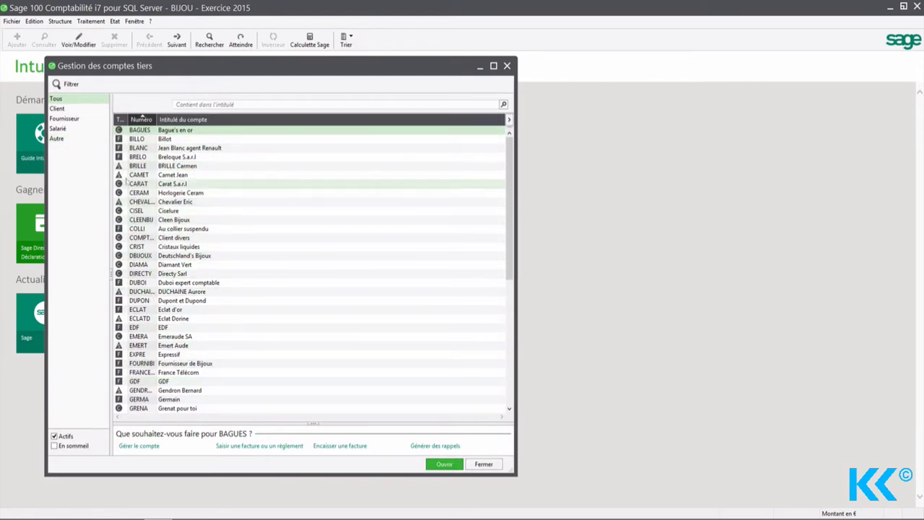
Step: View the unlettered entries of the Renault agent's third-party account, and close the account management list
double_click(174, 148)
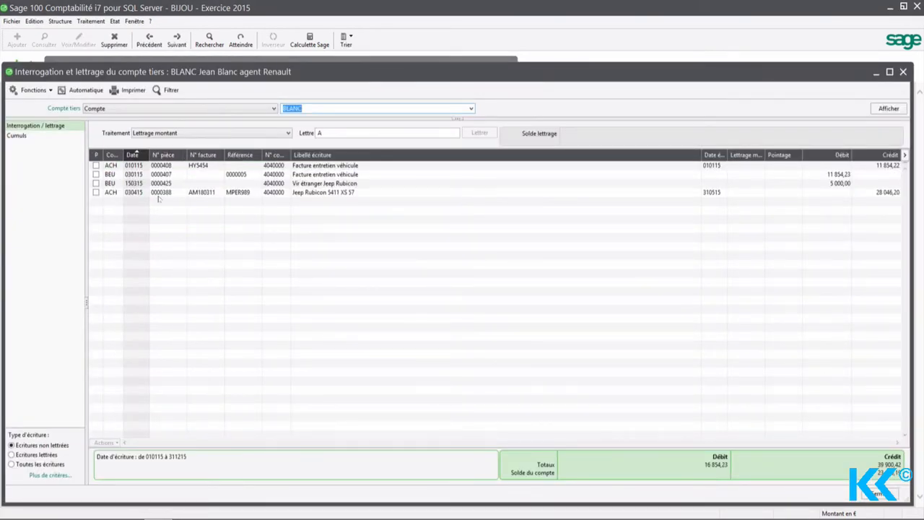
click(902, 72)
click(508, 66)
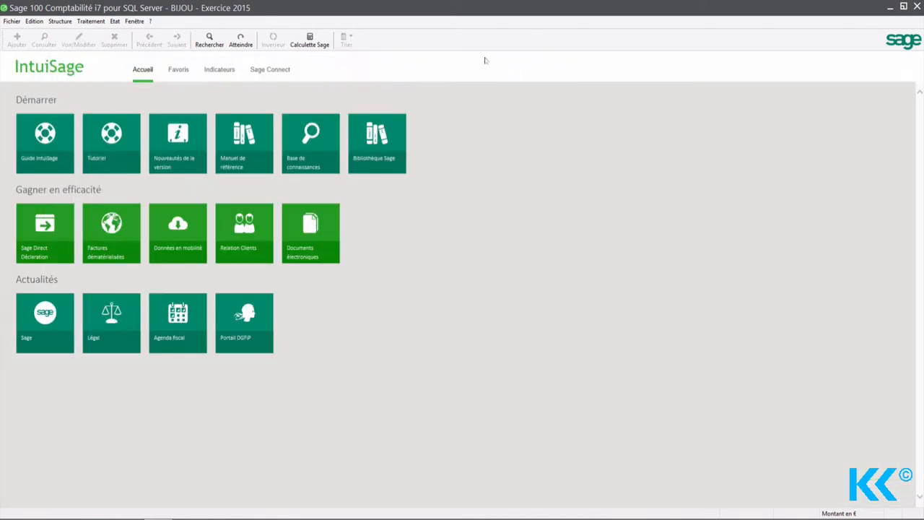
Step: Open the Achats journal for oct.15 and view the accountant's third-party account from the FA500 fees entry
click(90, 21)
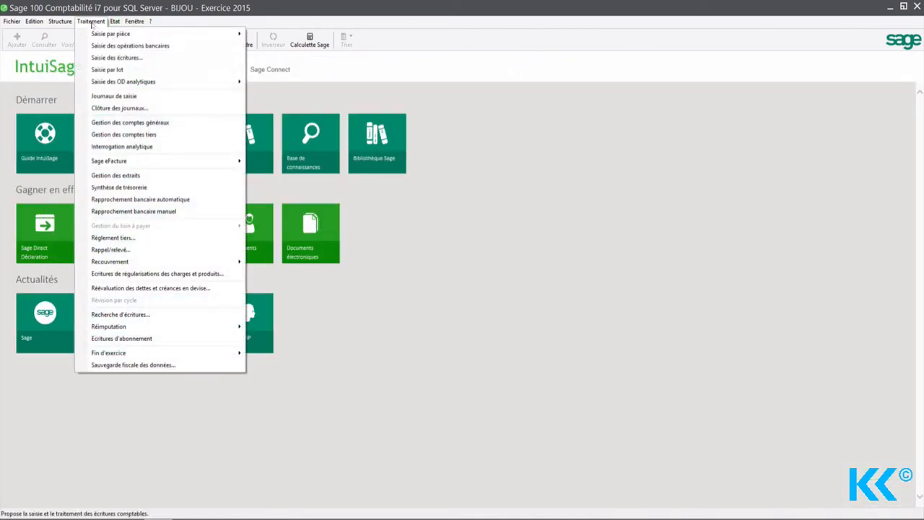
click(111, 95)
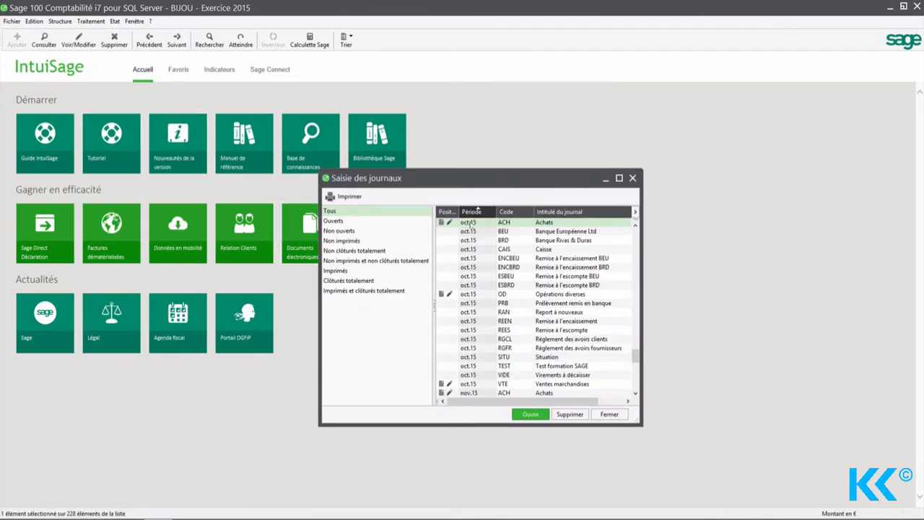
double_click(467, 222)
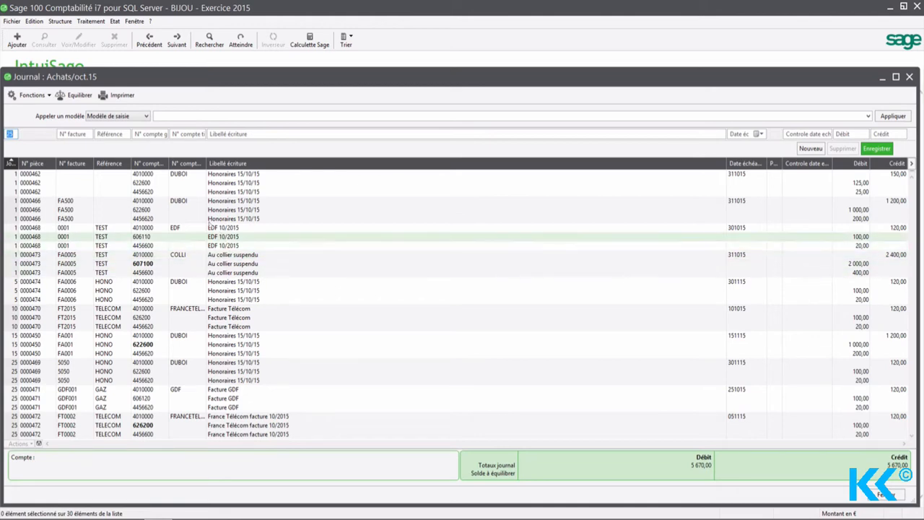
click(192, 204)
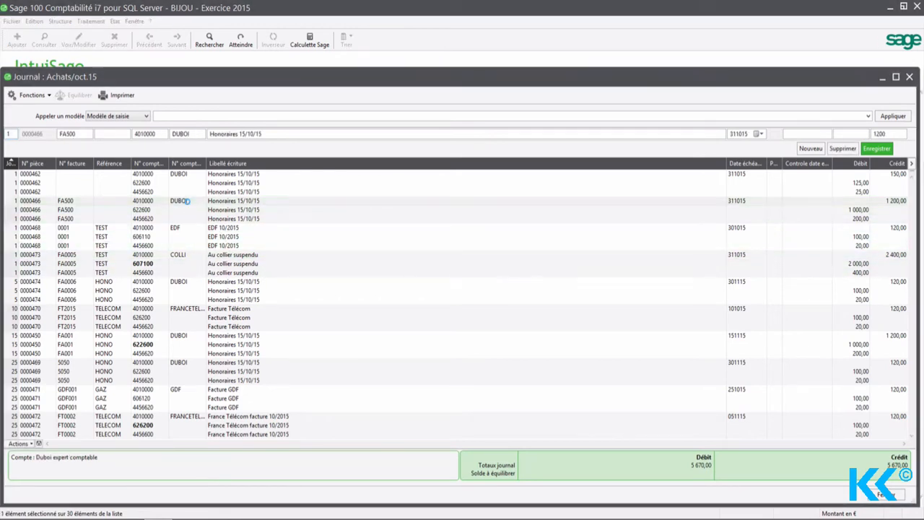
double_click(190, 203)
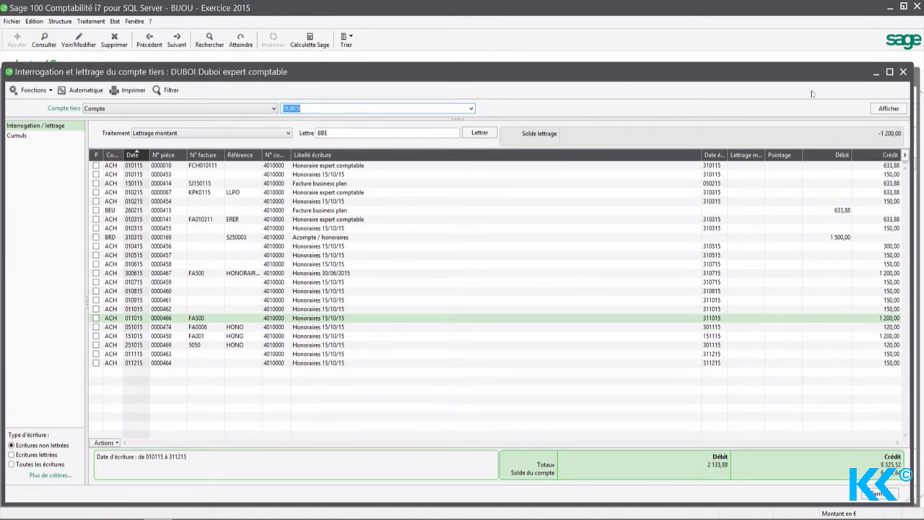
click(902, 73)
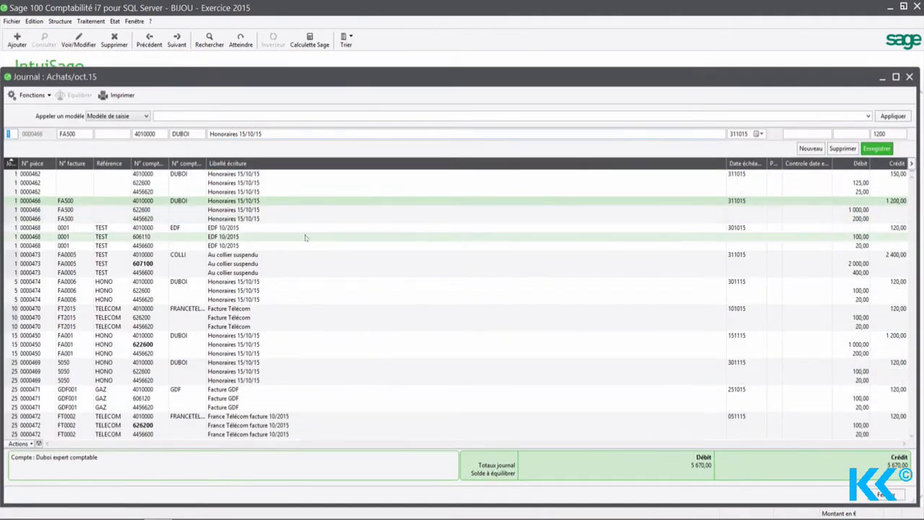
Step: View the EDF third-party account from the "EDF 10/2015" journal entry, and close the Achats journal and journal list
double_click(245, 229)
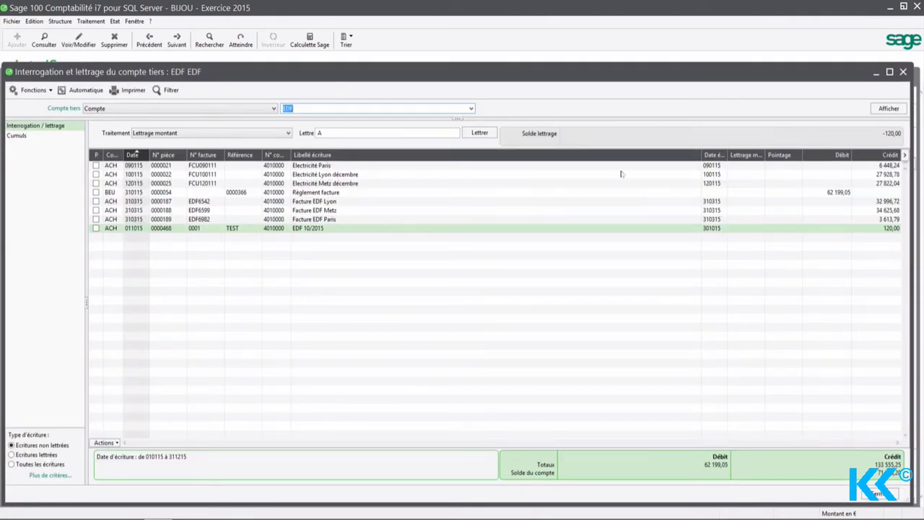
click(902, 72)
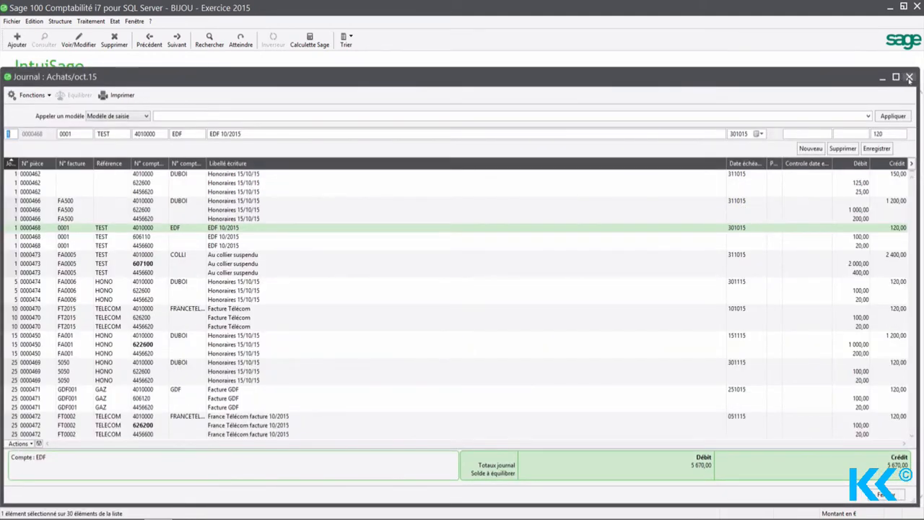
click(908, 77)
click(637, 182)
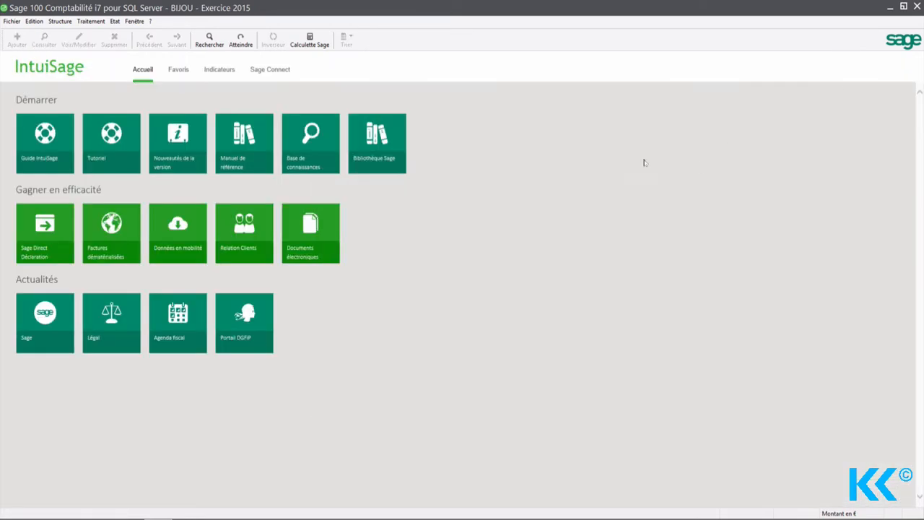
Step: Open Gestion des comptes tiers and view the Plan tiers list alongside it for comparison
click(85, 22)
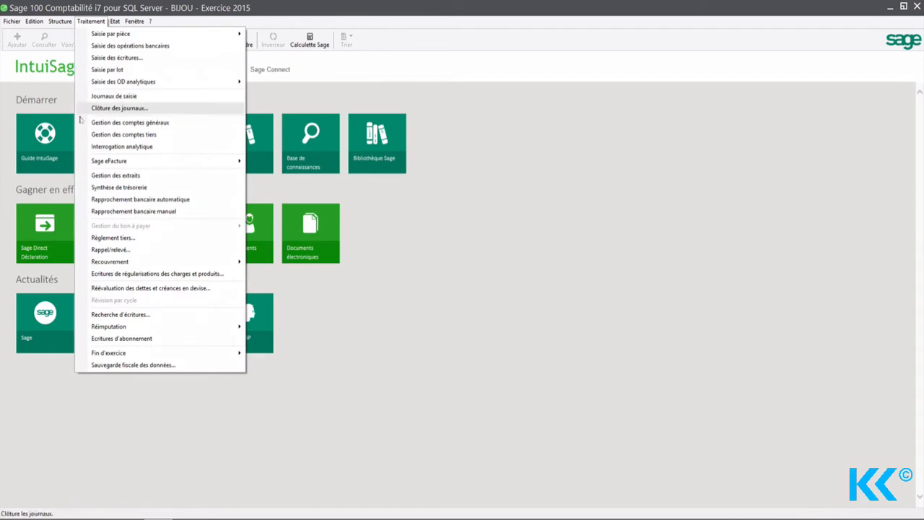
click(92, 140)
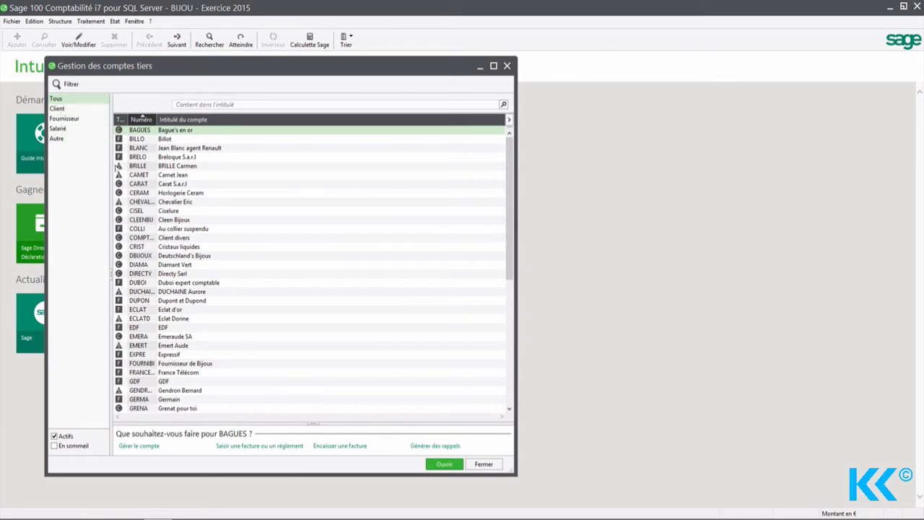
click(60, 21)
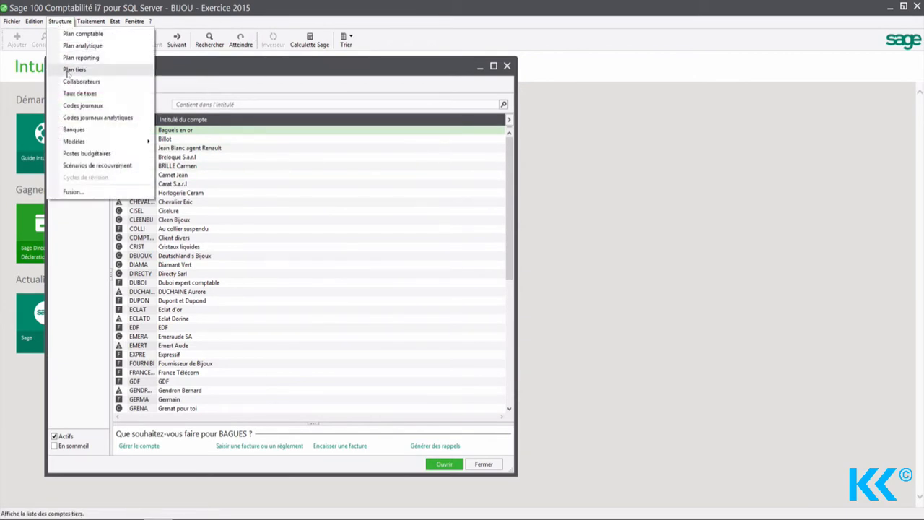
click(72, 69)
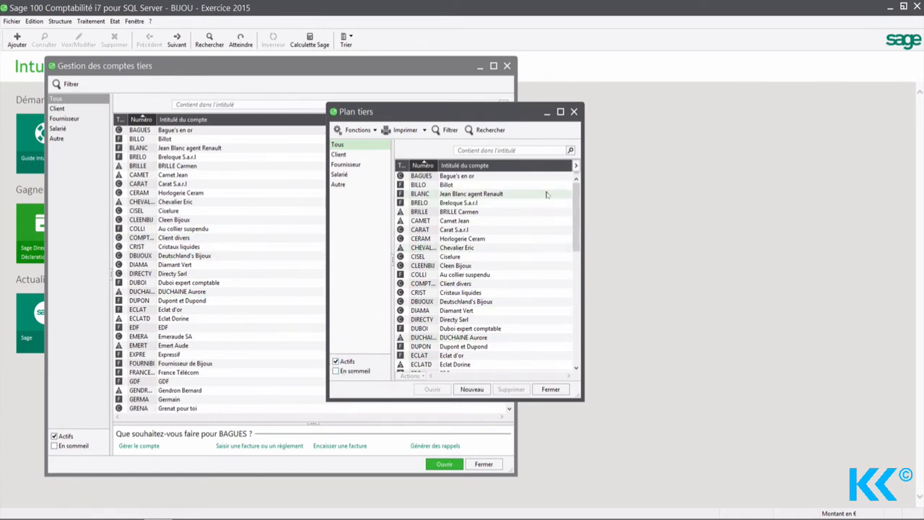
click(574, 111)
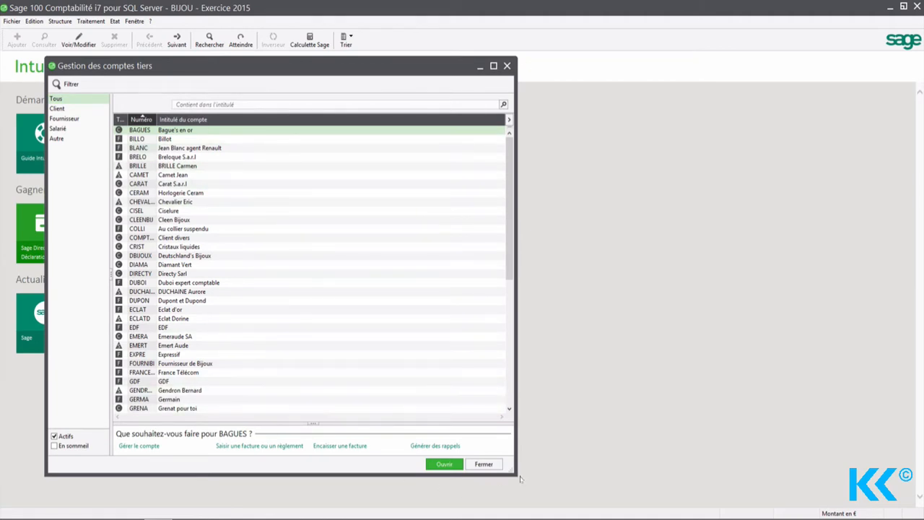
Step: Widen the account list and open the Renault agent's account with Lettrage montant as the processing type
drag(517, 475, 862, 491)
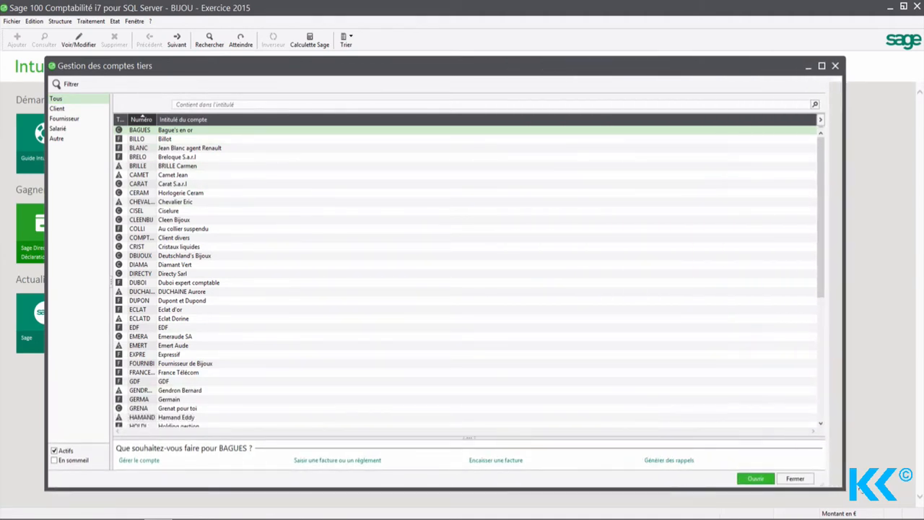
click(158, 148)
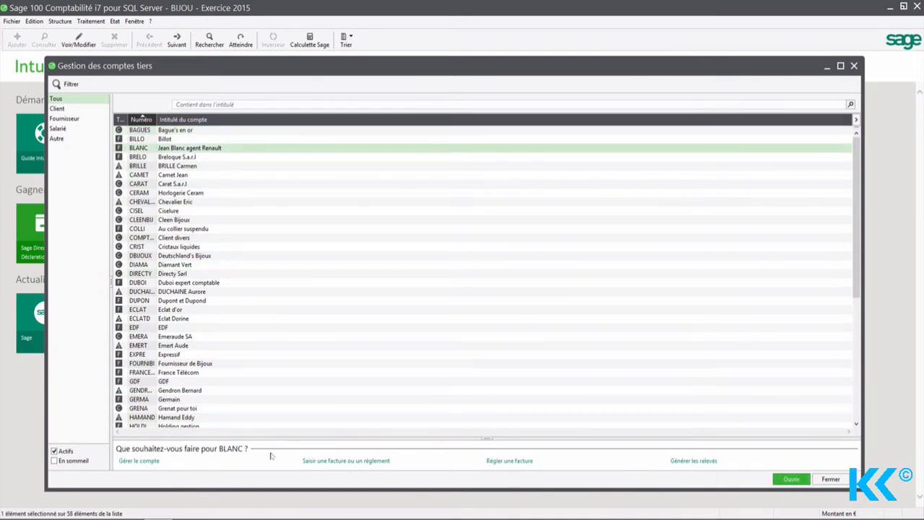
double_click(174, 152)
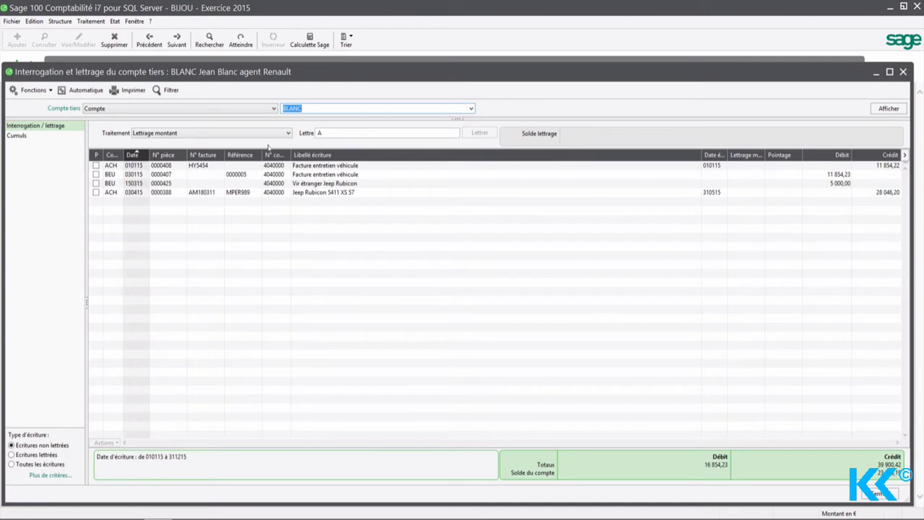
click(287, 135)
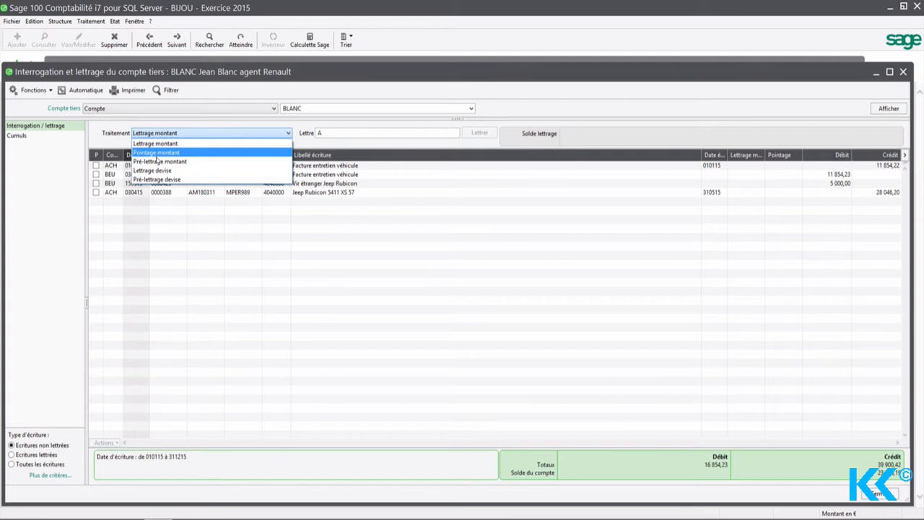
click(178, 145)
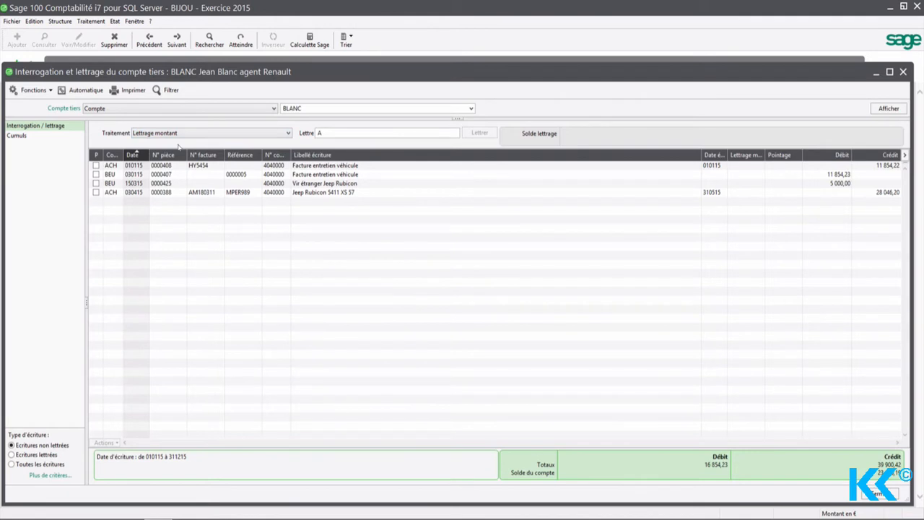
Step: Load the COMPTOIR third-party account in the Interrogation et lettrage window
key(Tab)
click(334, 106)
text(COMPTOIR)
key(Tab)
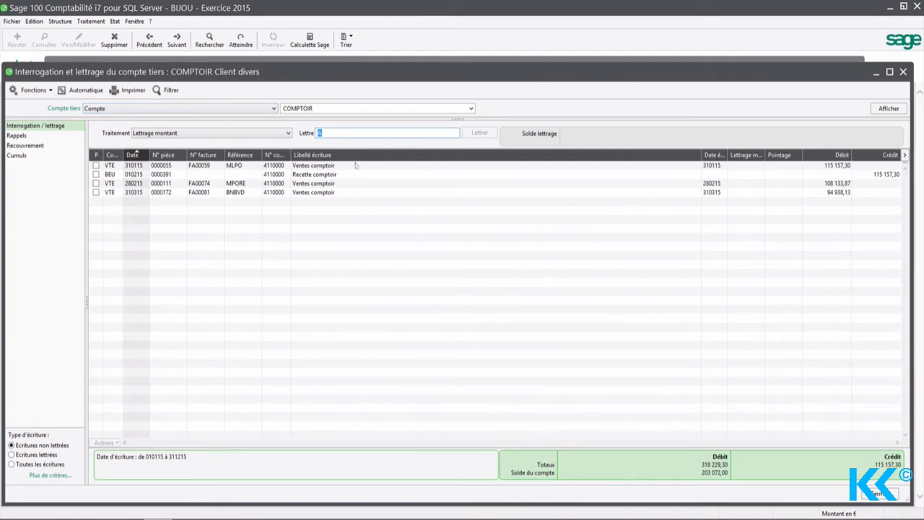
Step: Letter the 31/01/15 "Ventes comptoir" entry with the "Recette comptoir" entry under A, and display the lettered entries, then Toutes les écritures
click(315, 166)
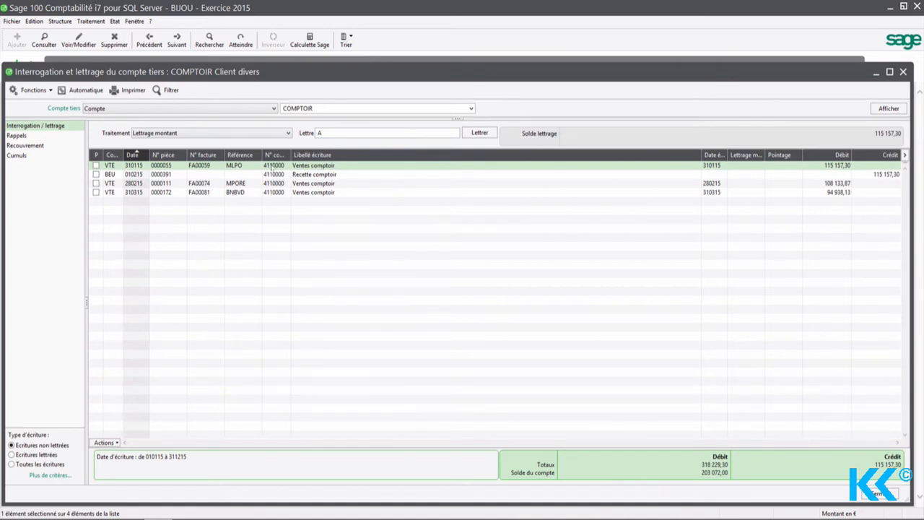
click(112, 175)
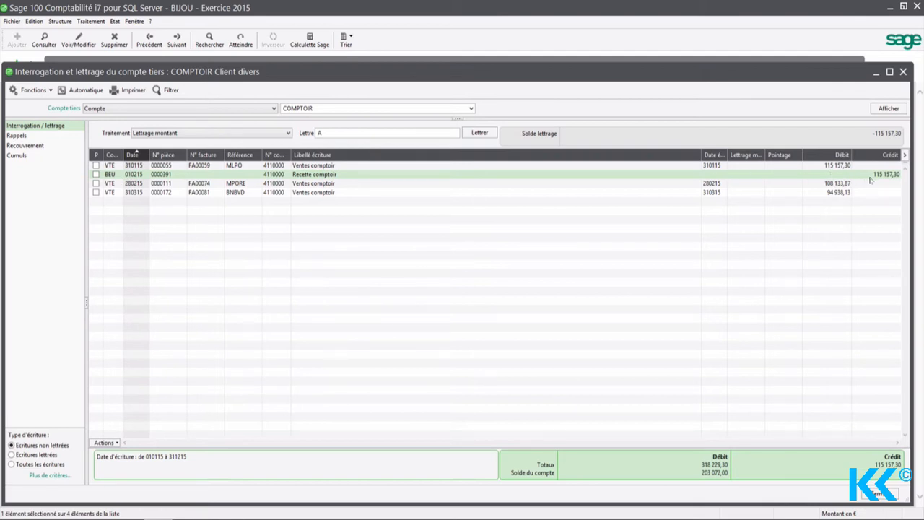
ctrl+click(299, 166)
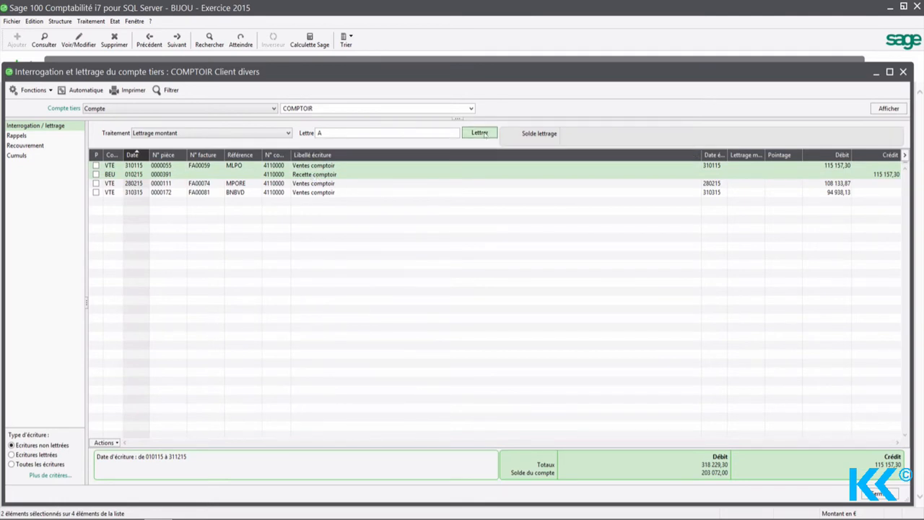
click(480, 133)
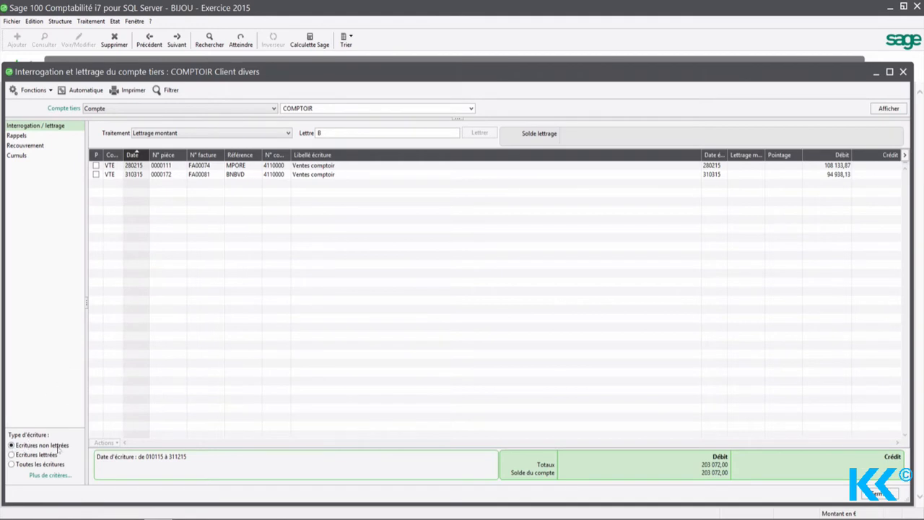
click(18, 456)
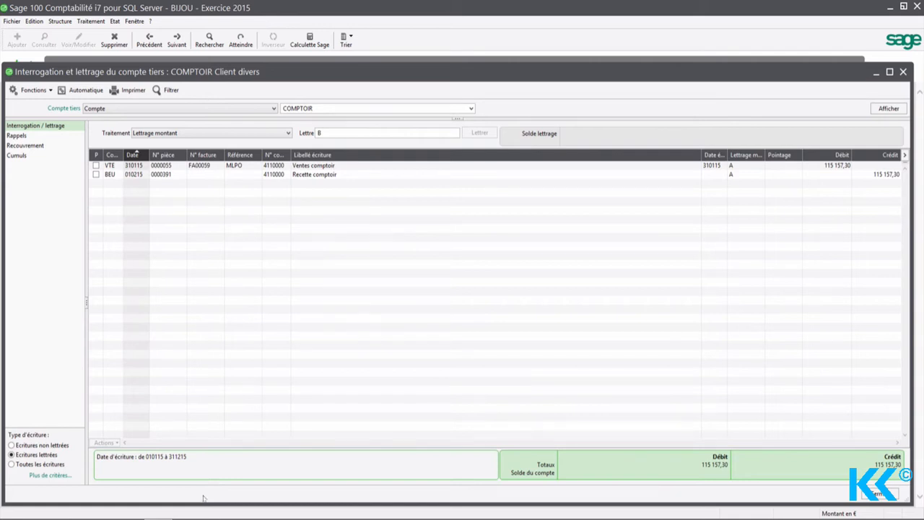
click(13, 464)
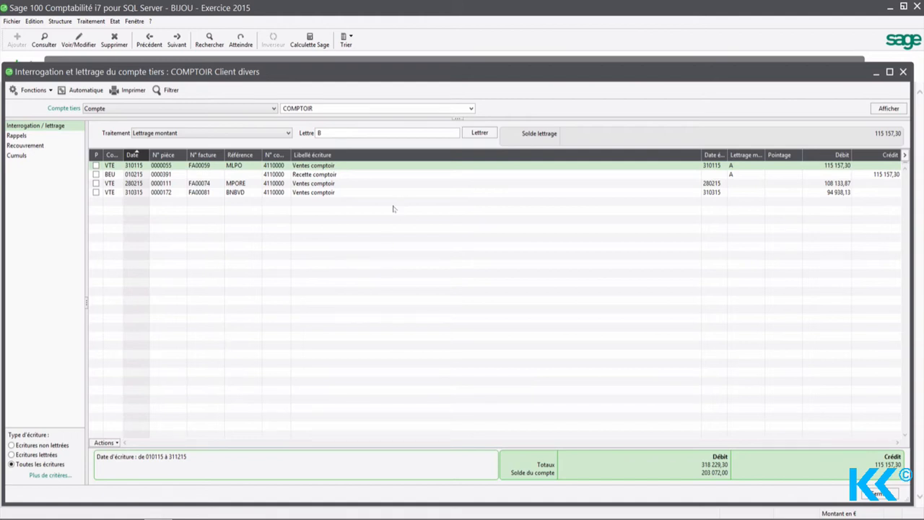
Step: Switch the queried third-party account from COMPTOIR back to the Renault agent's account
click(322, 108)
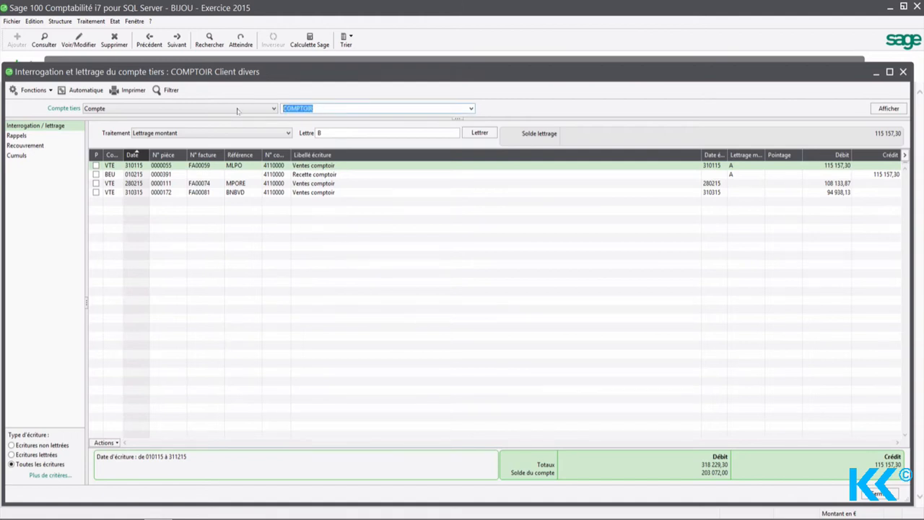
text(BLANC)
key(Tab)
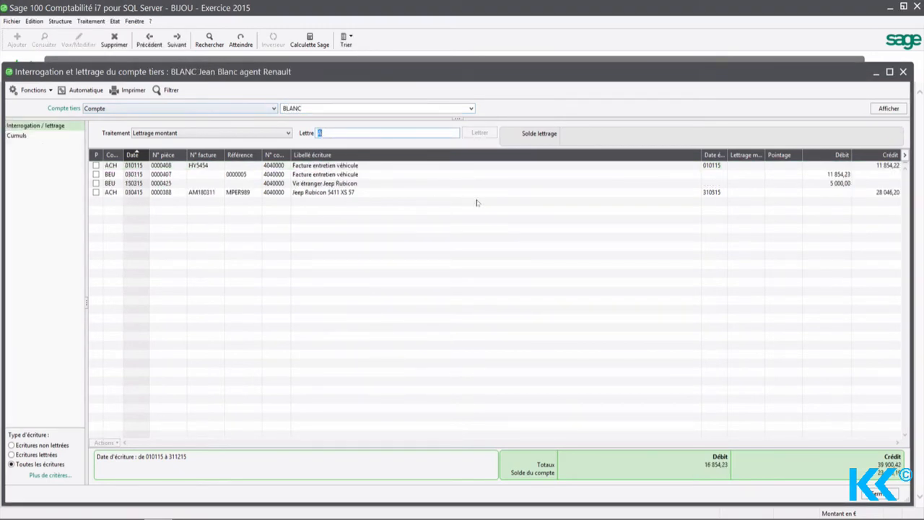
Step: Try to letter the two "Facture entretien véhicule" entries under letter A, declining the balancing entry
click(889, 166)
ctrl+click(830, 176)
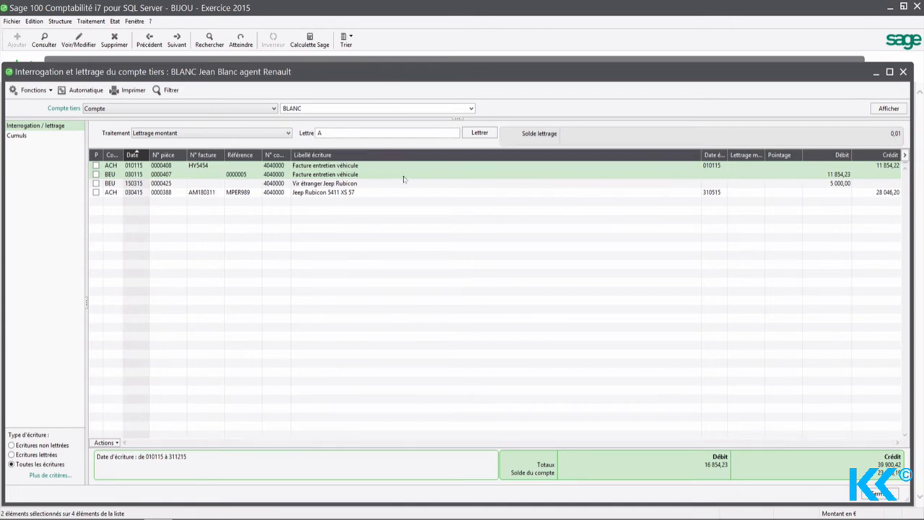
click(479, 134)
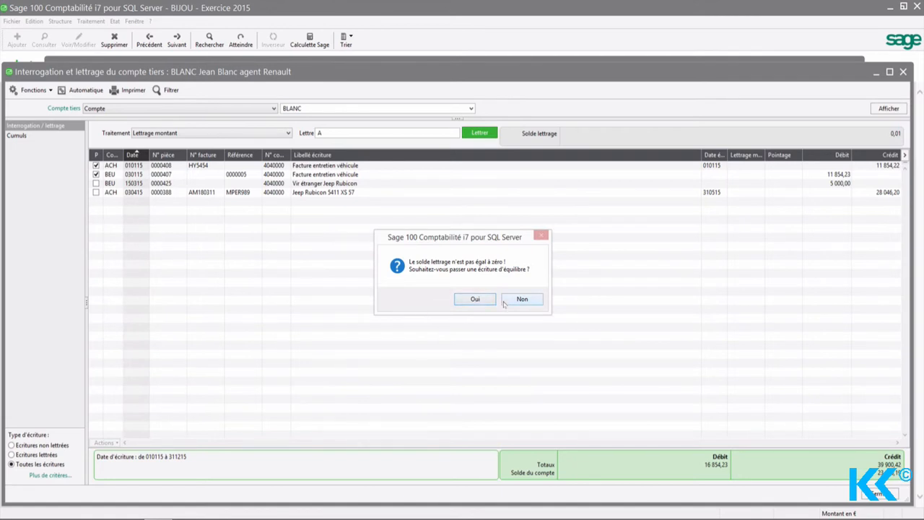
click(531, 303)
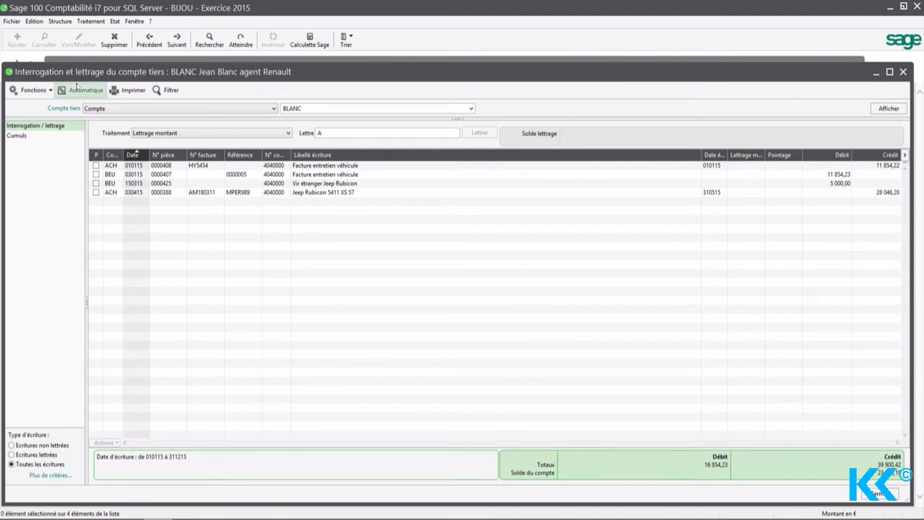
Step: Examine the "Perte sur ajust. fournisseur" entry template among the Modèles de saisie, and close it with the template list
click(61, 22)
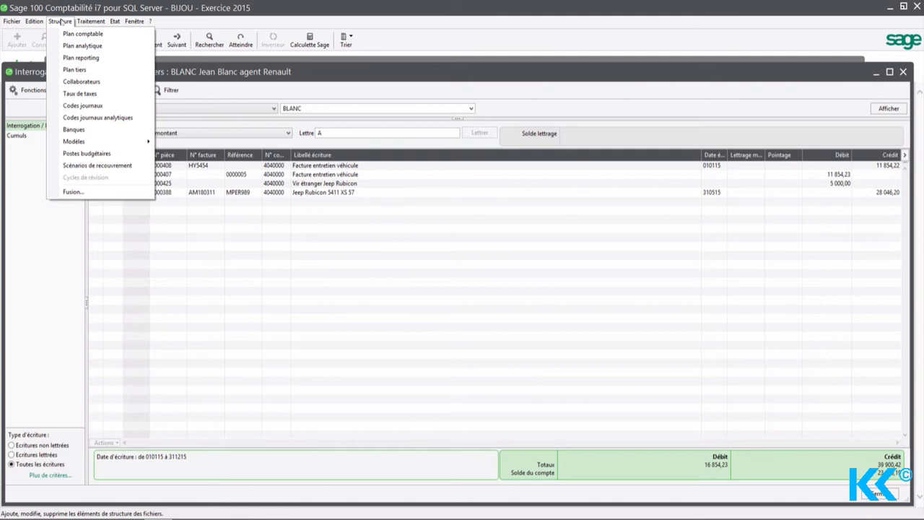
mouse_move(79, 141)
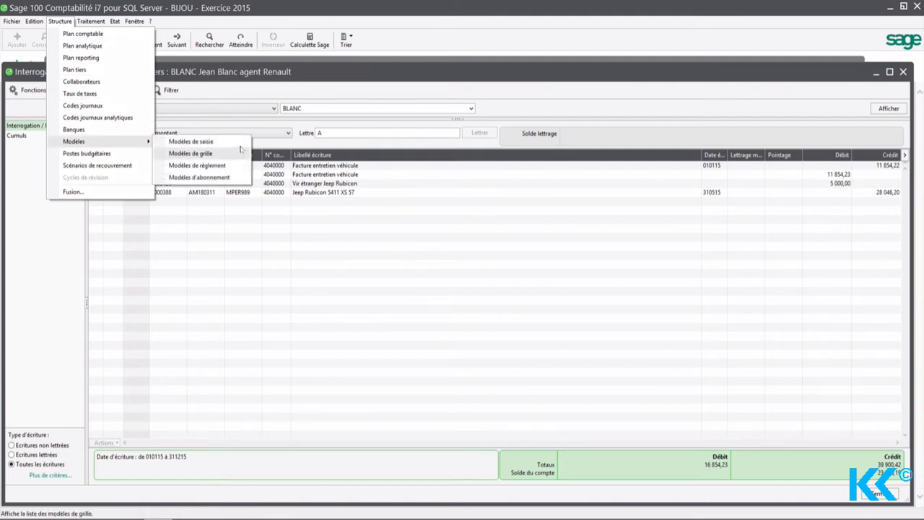
click(241, 146)
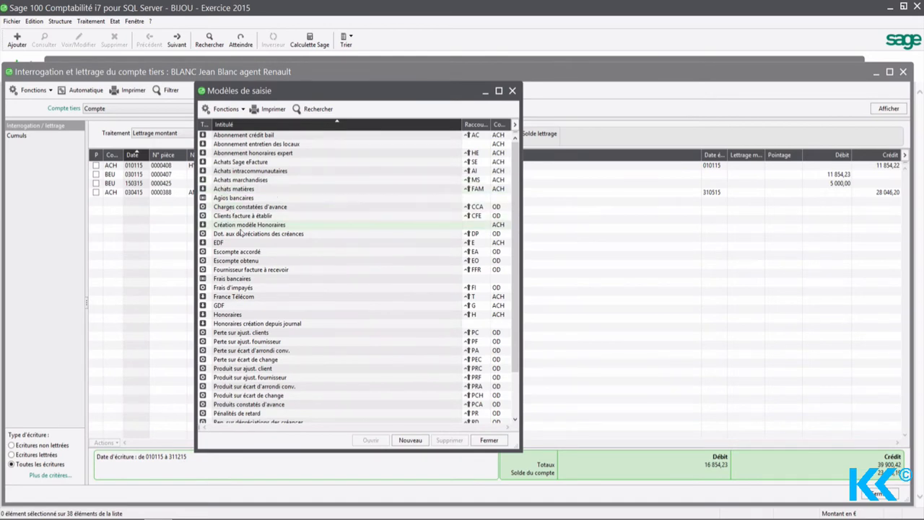
click(243, 343)
double_click(243, 343)
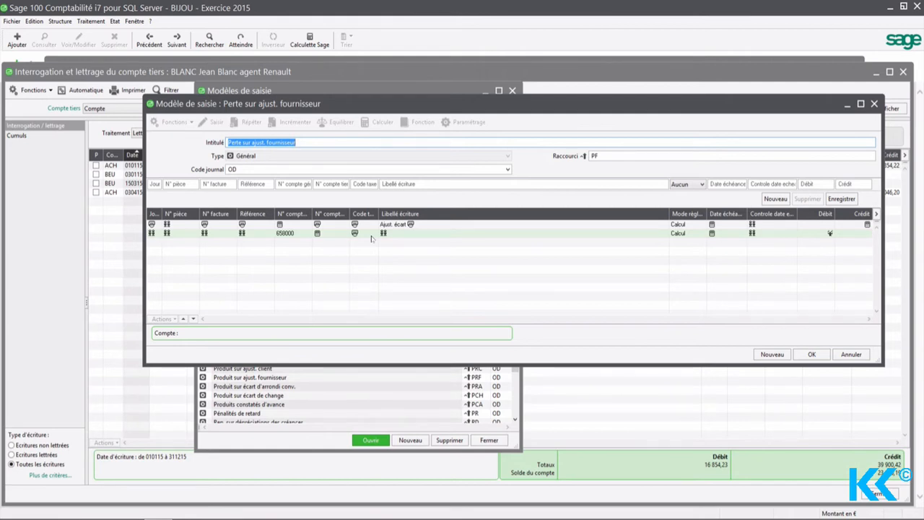
click(874, 104)
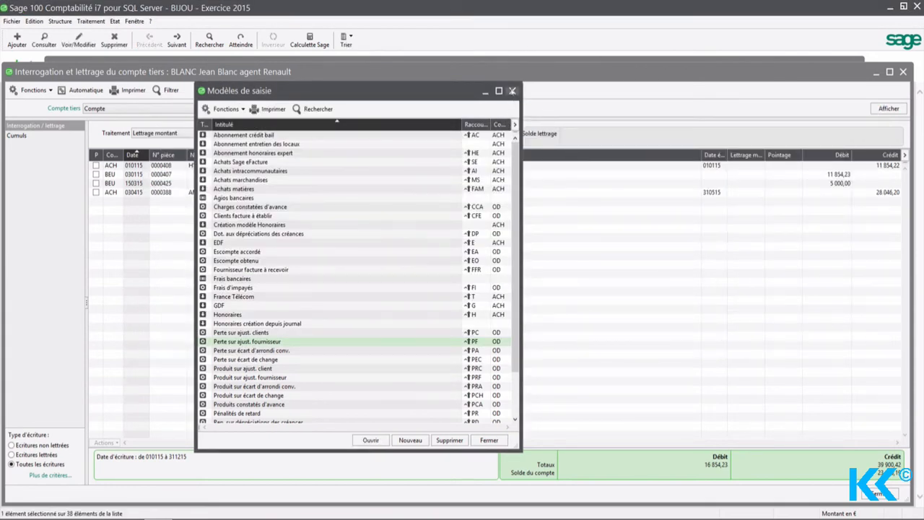
click(511, 91)
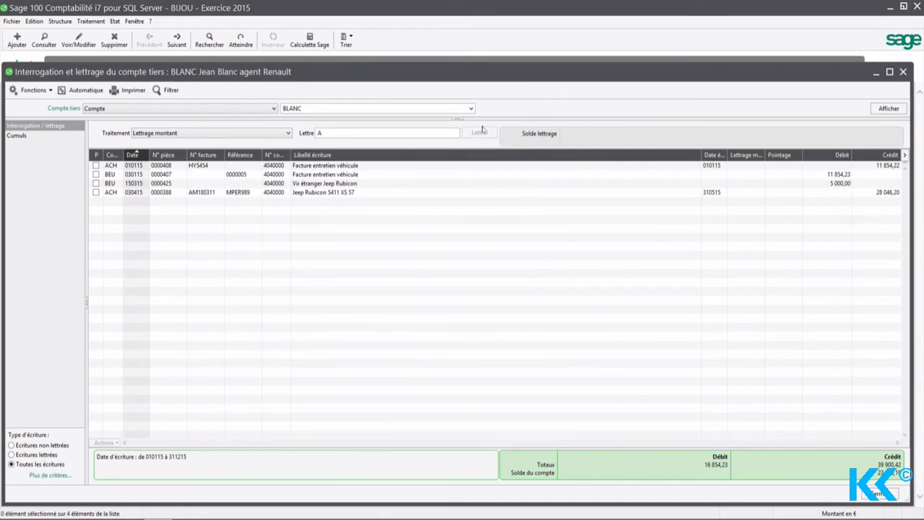
Step: Letter the two "Facture entretien véhicule" entries under A, with a balancing entry in journal OD using "Perte sur ajust. fournisseur", viewed before saving
ctrl+click(365, 178)
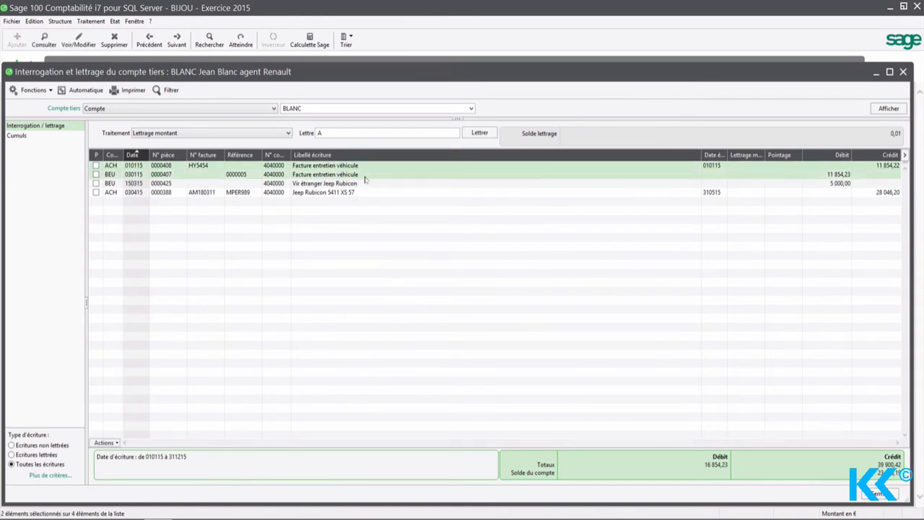
click(480, 135)
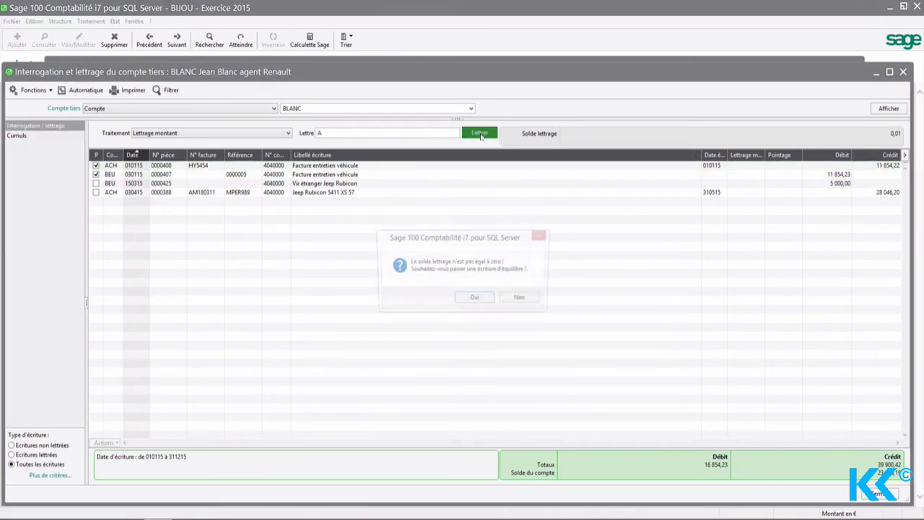
click(474, 301)
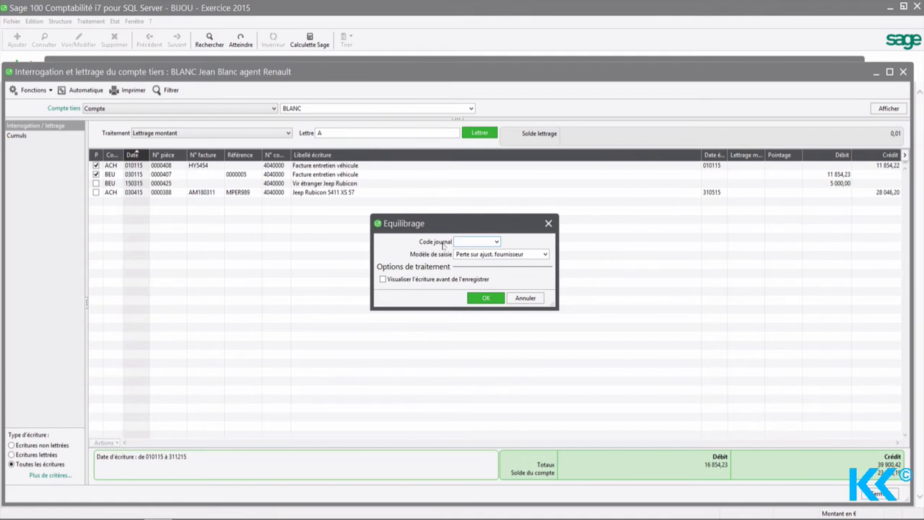
click(496, 241)
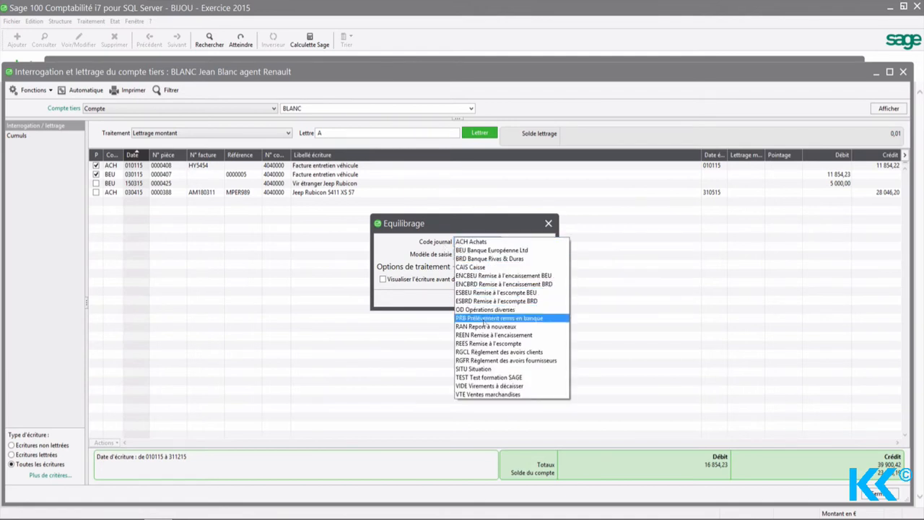
click(504, 309)
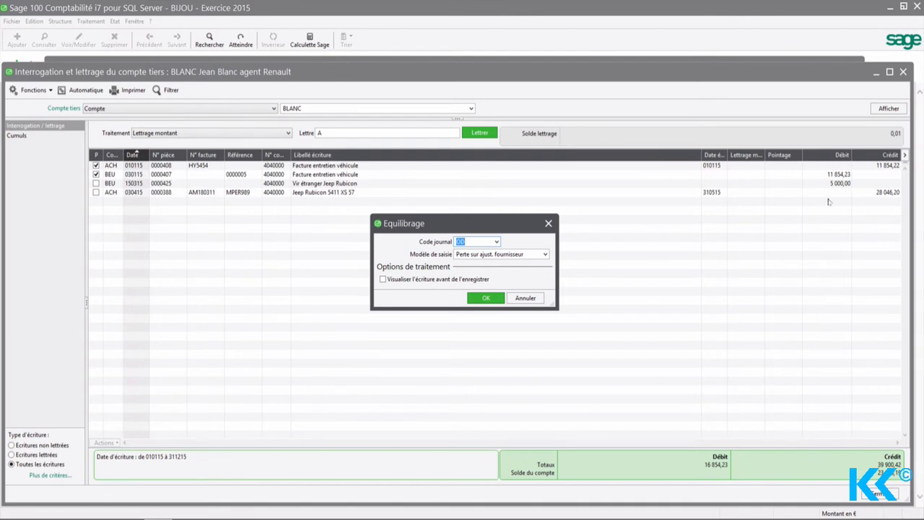
click(382, 280)
click(483, 298)
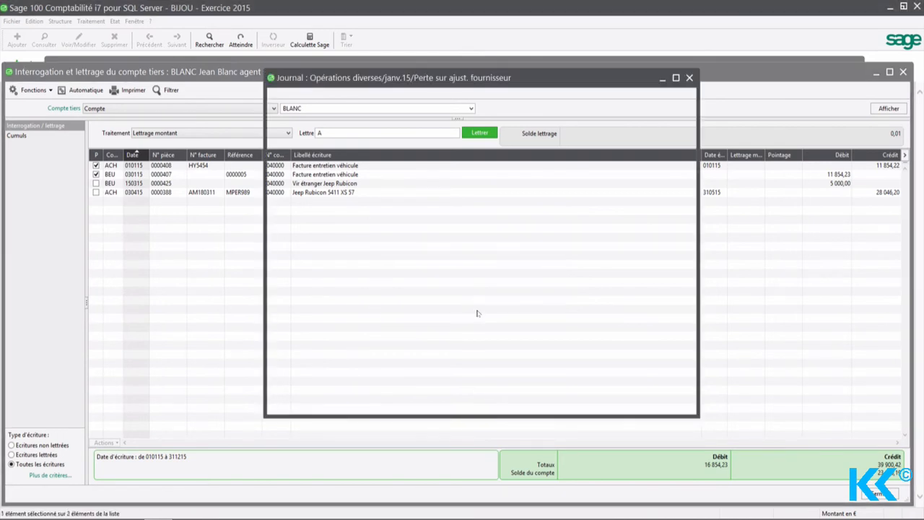
Step: Append "Lettrage Tiers" to the "Ajust. écart" label of the balancing entry and record it in the Opérations diverses journal
double_click(343, 84)
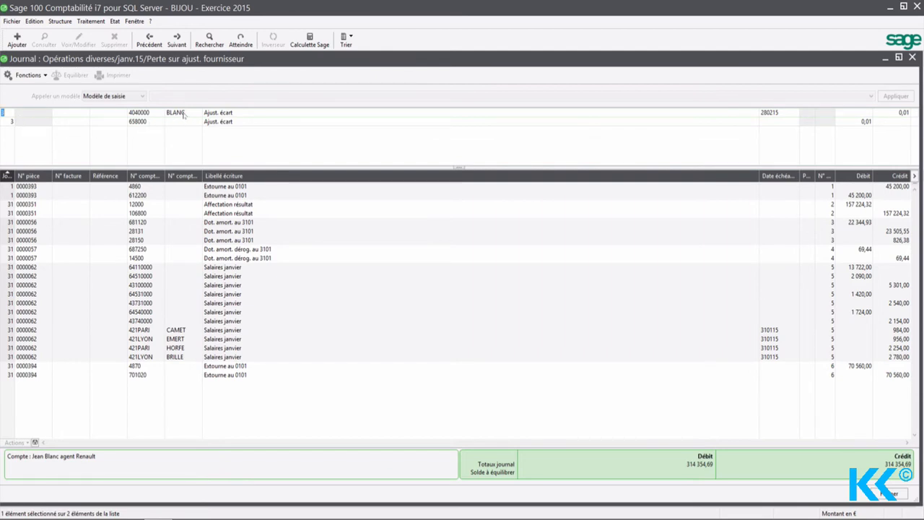
click(242, 114)
text(Lettrage Tiers)
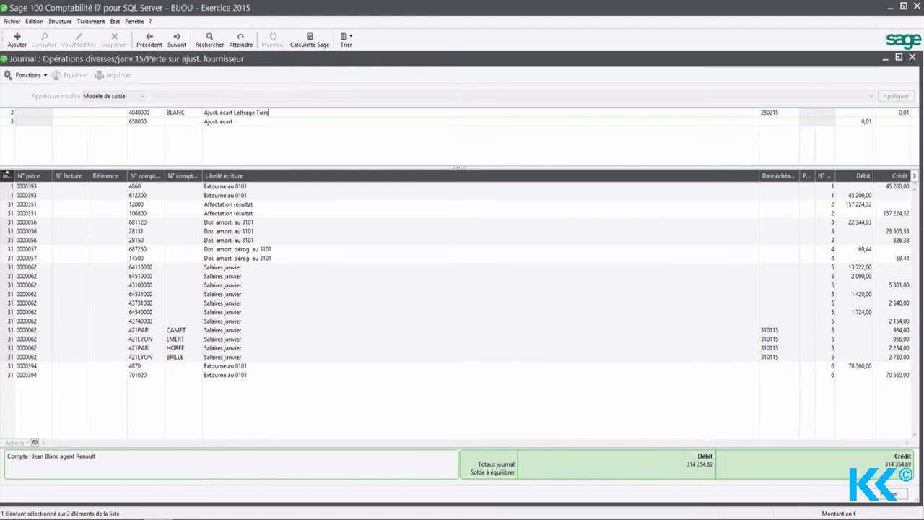
key(Tab)
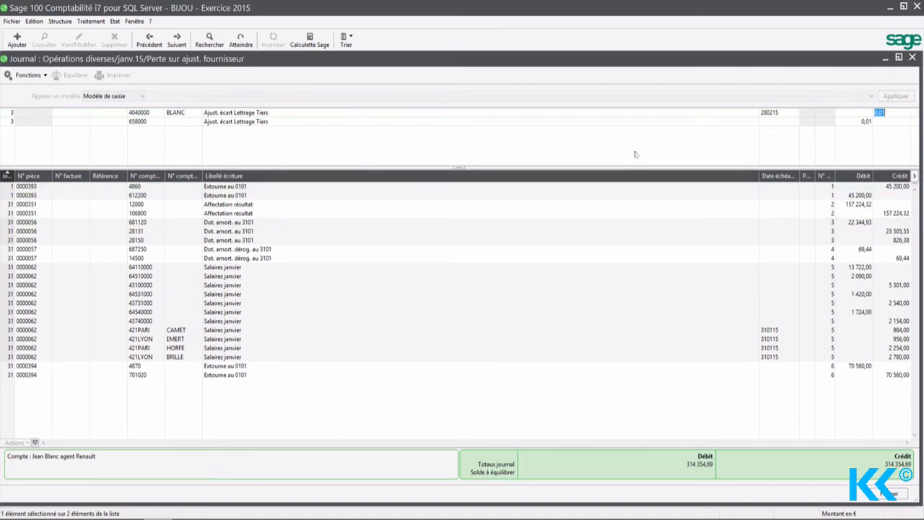
key(Return)
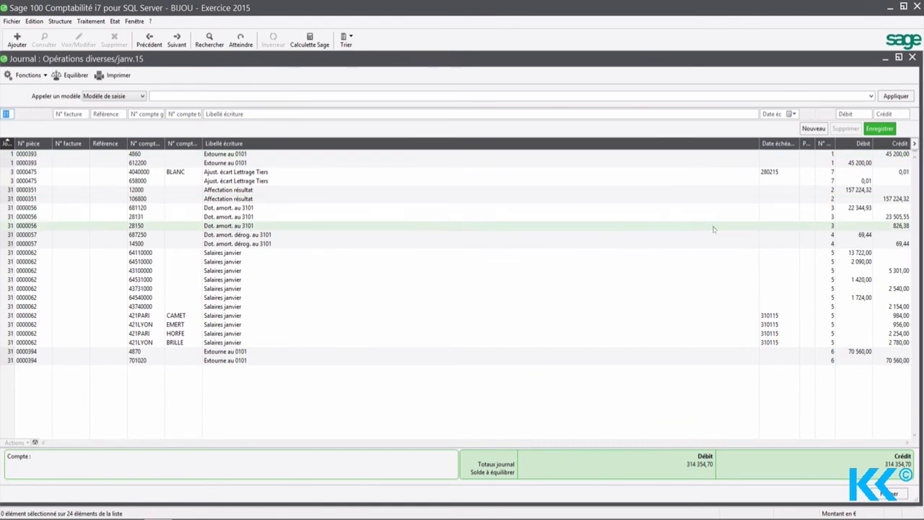
Step: Inspect the two recorded "Ajust. écart Lettrage Tiers" lines in the Opérations diverses journal, and close the journal
click(834, 174)
shift+click(834, 181)
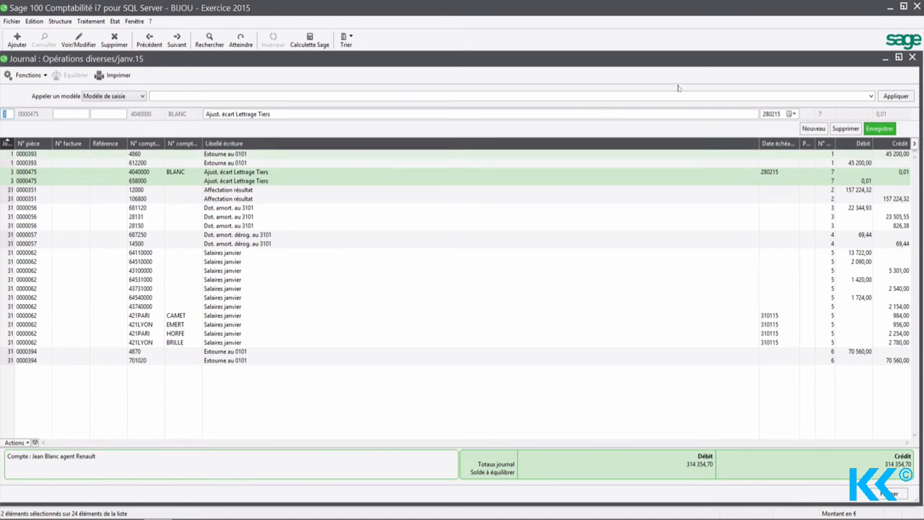
click(912, 57)
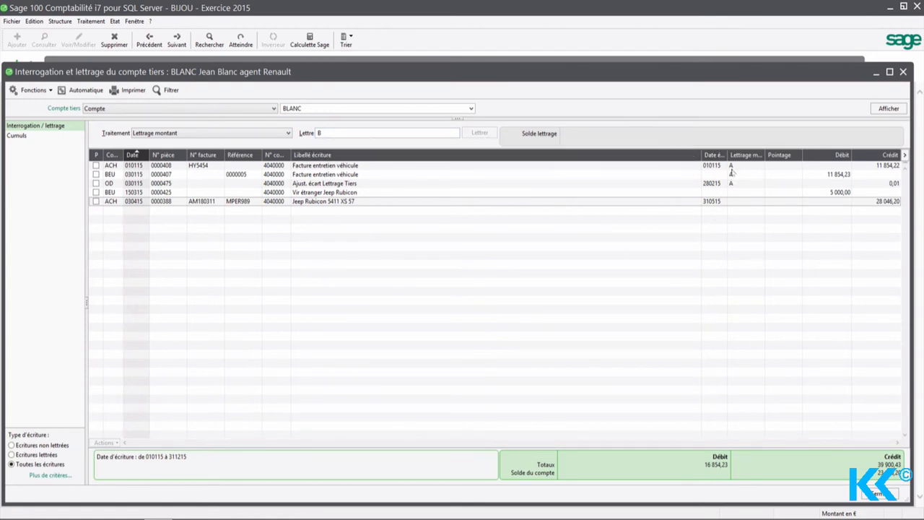
Step: Check the combined lettering balance of the three entries lettered A, and clear the selection
click(850, 166)
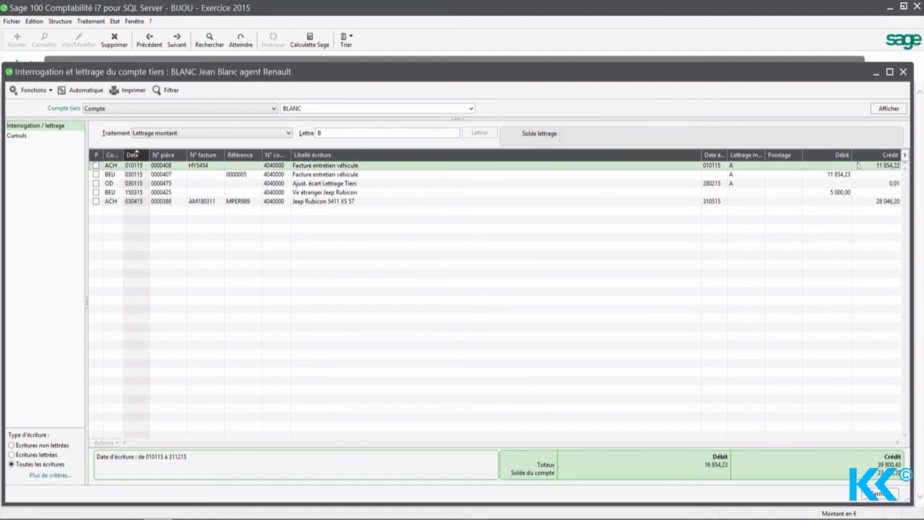
ctrl+click(837, 178)
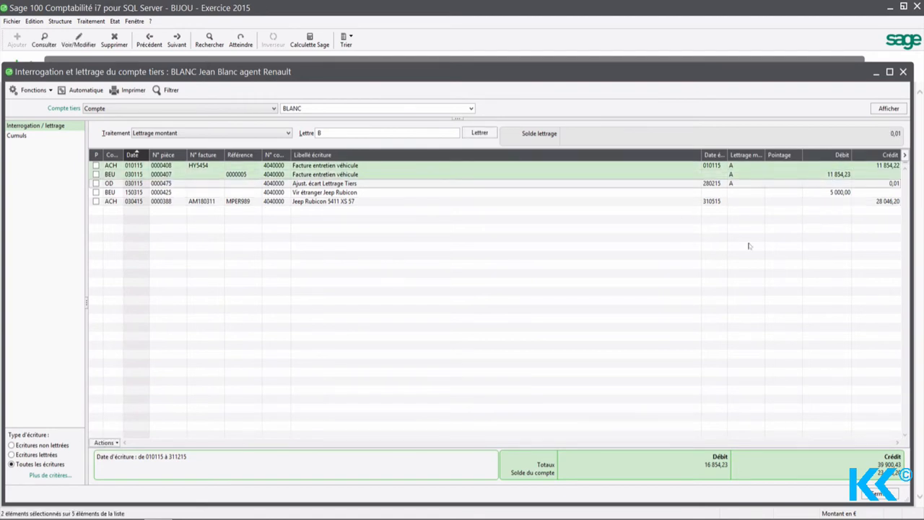
ctrl+click(740, 186)
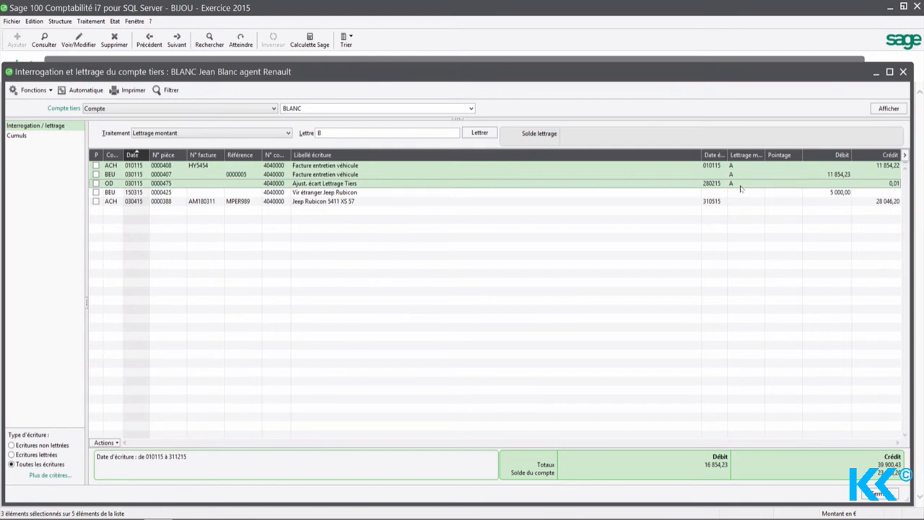
click(381, 217)
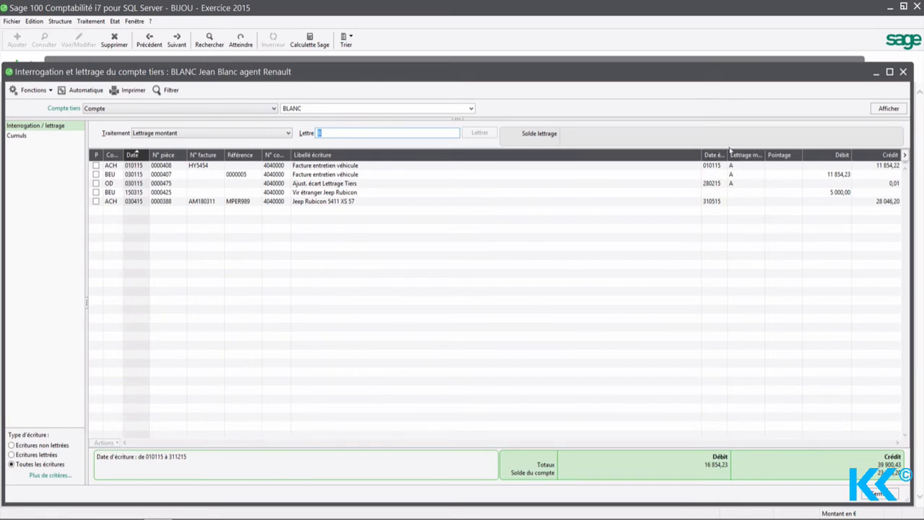
Step: Compare the amounts of the "Vir étranger Jeep Rubicon" payment and the "Jeep Rubicon 5411 XS 57" invoice
click(415, 194)
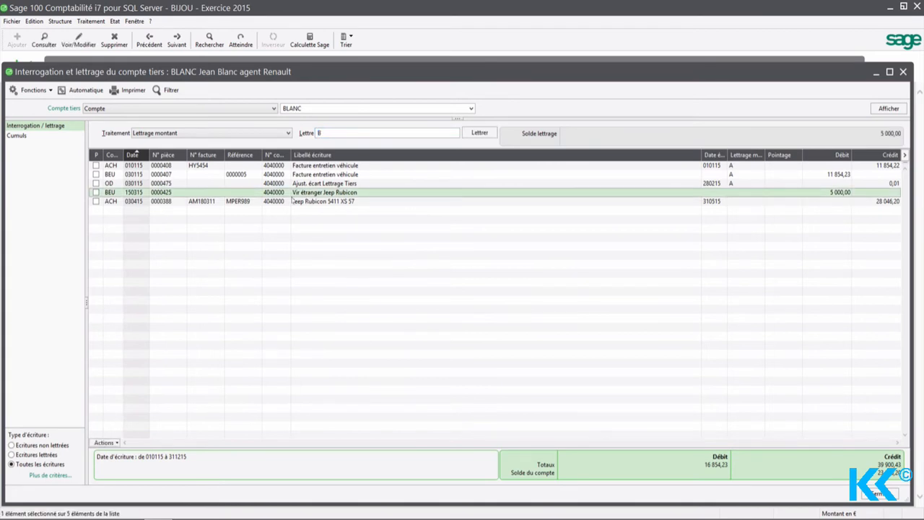
click(298, 202)
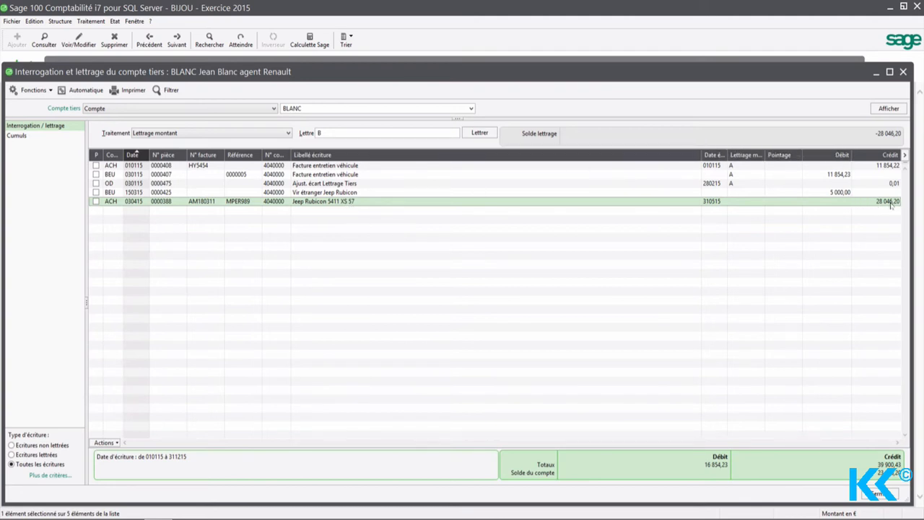
click(845, 192)
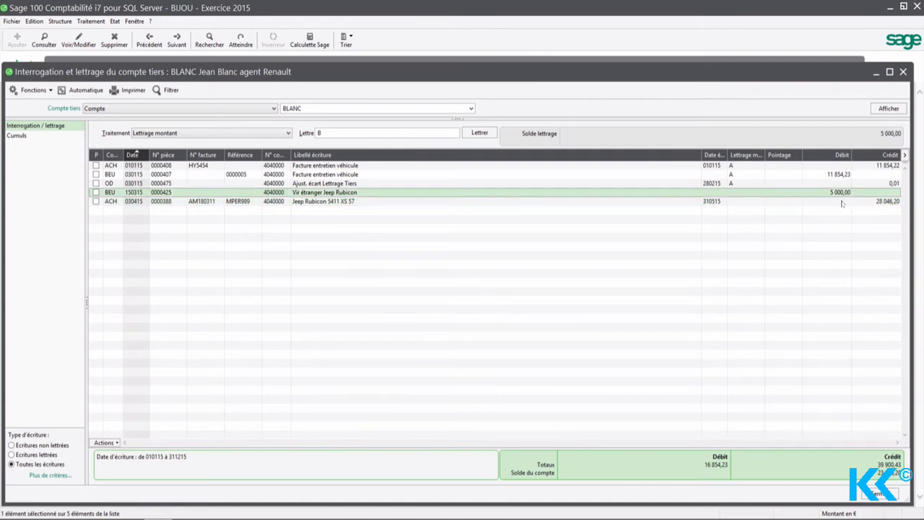
click(321, 203)
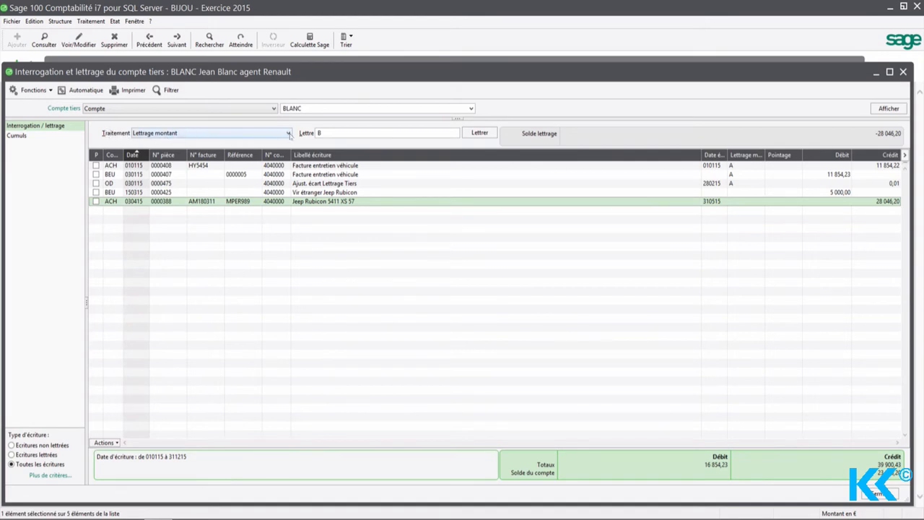
Step: Pre-letter the two Jeep Rubicon entries under a with the Pré-lettrage montant treatment, and reselect both to check their pre-lettering balance
click(248, 135)
click(191, 162)
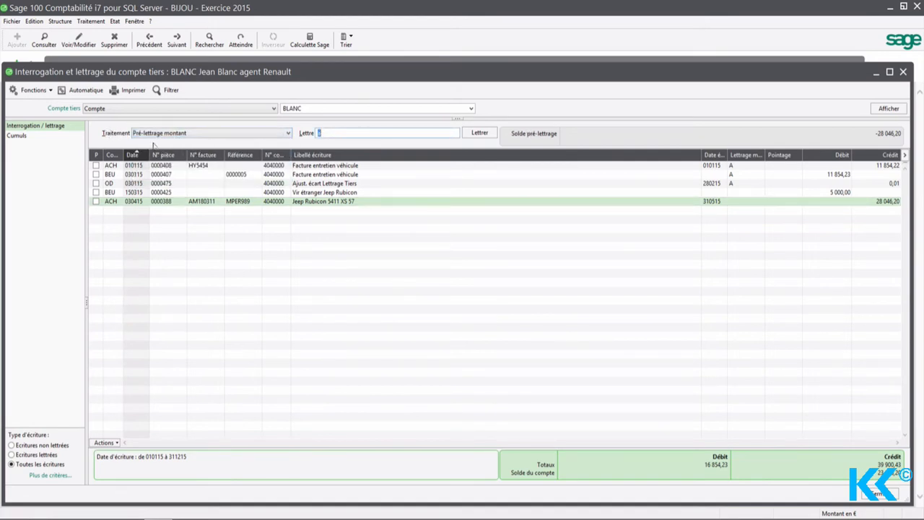
click(357, 193)
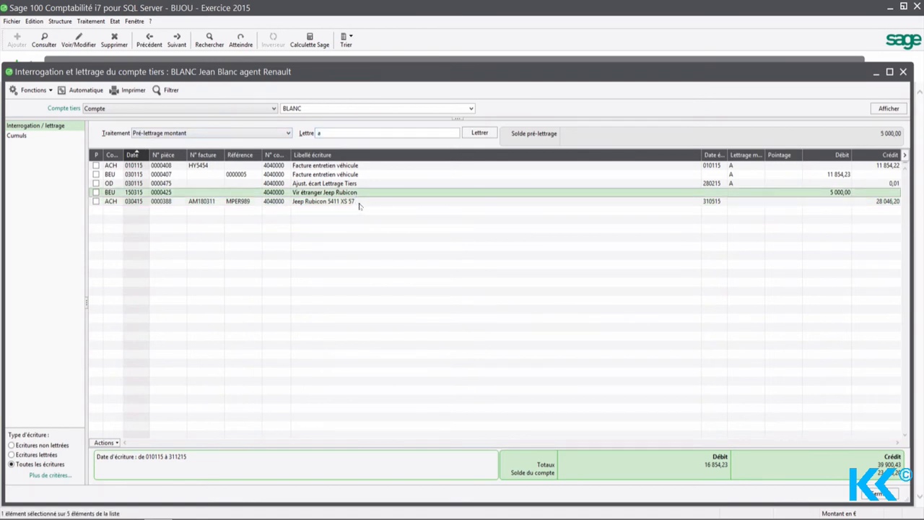
click(359, 202)
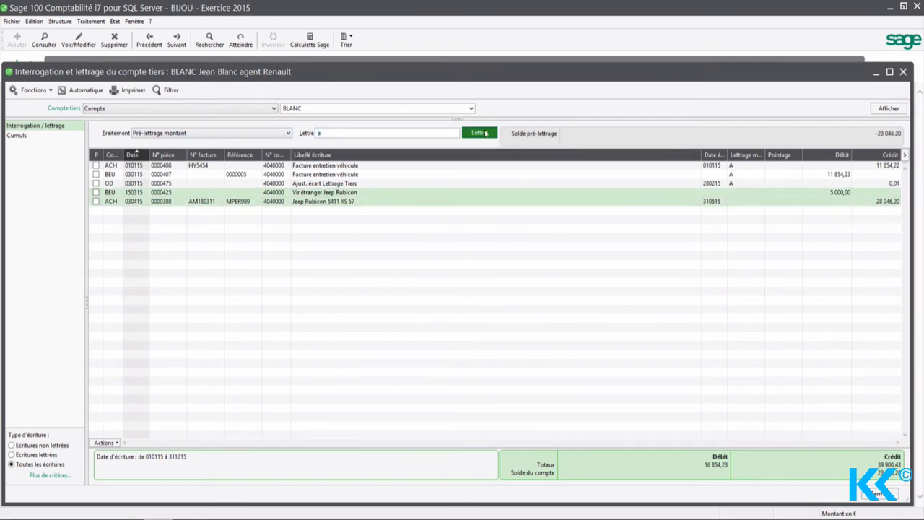
click(485, 133)
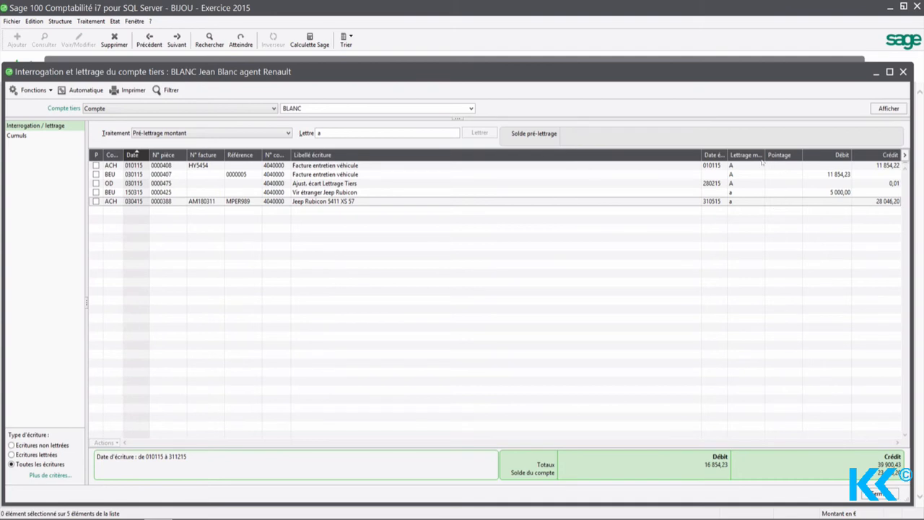
click(831, 192)
ctrl+click(830, 203)
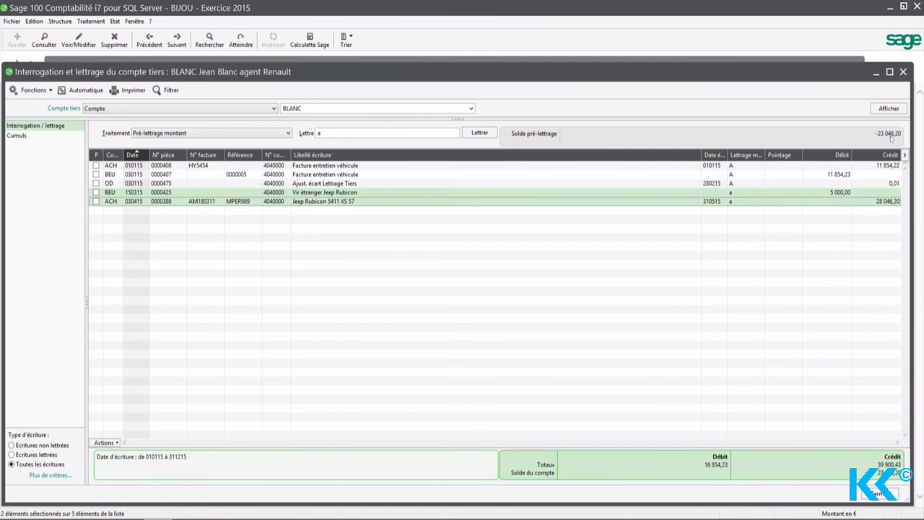
Step: Open the BEU Banque Européenne Ltd journal for the period oct.15
click(85, 22)
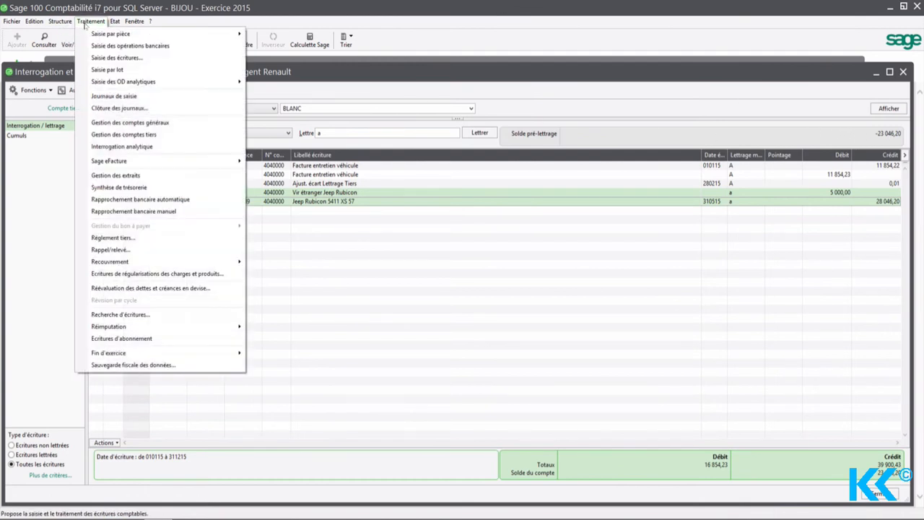
click(107, 58)
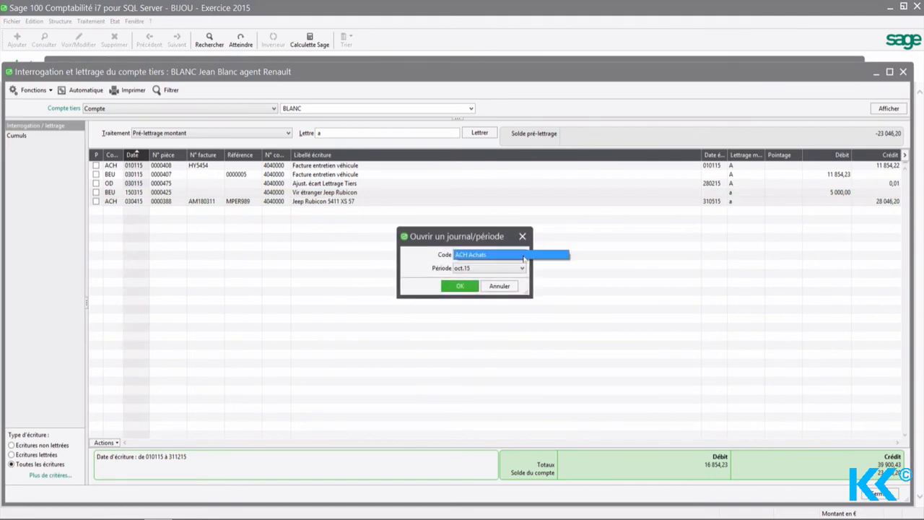
click(524, 257)
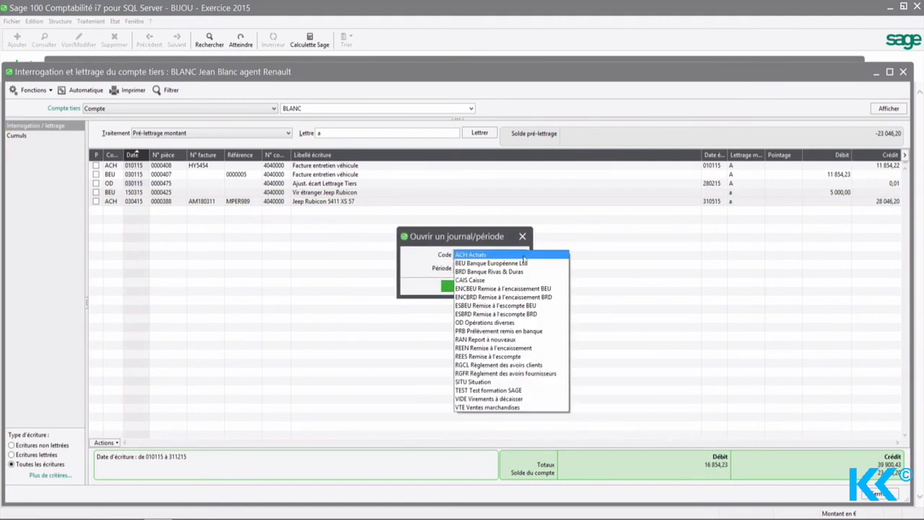
click(516, 264)
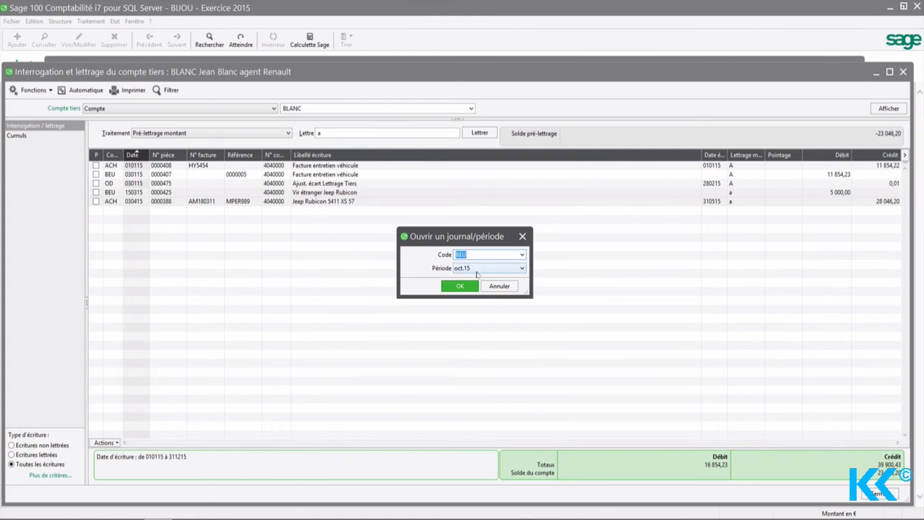
click(461, 287)
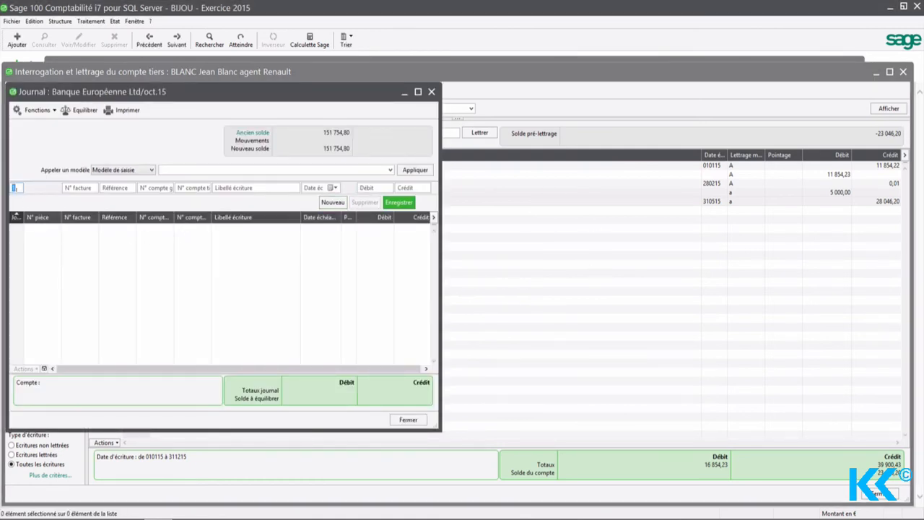
Step: Start a journal line for day 1 with the reference Solde and the third-party account code of the queried supplier
key(Tab)
key(Tab)
text(Solde)
key(Tab)
key(Tab)
text(BLANC)
key(Tab)
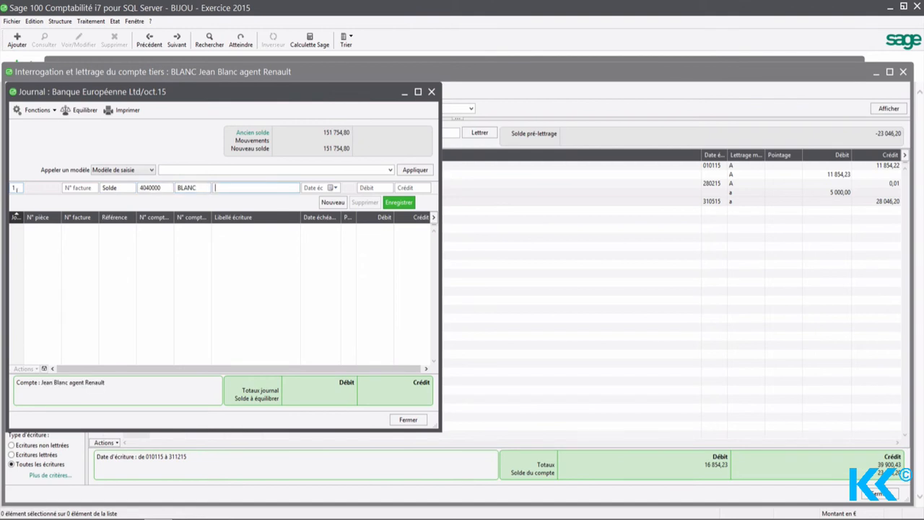
Step: Label the line "Solde facture Jeep", record it with a debit of 23 046,20, and close the journal
text(Si)
text(olde facture)
text( Jea)
key(Tab)
key(Tab)
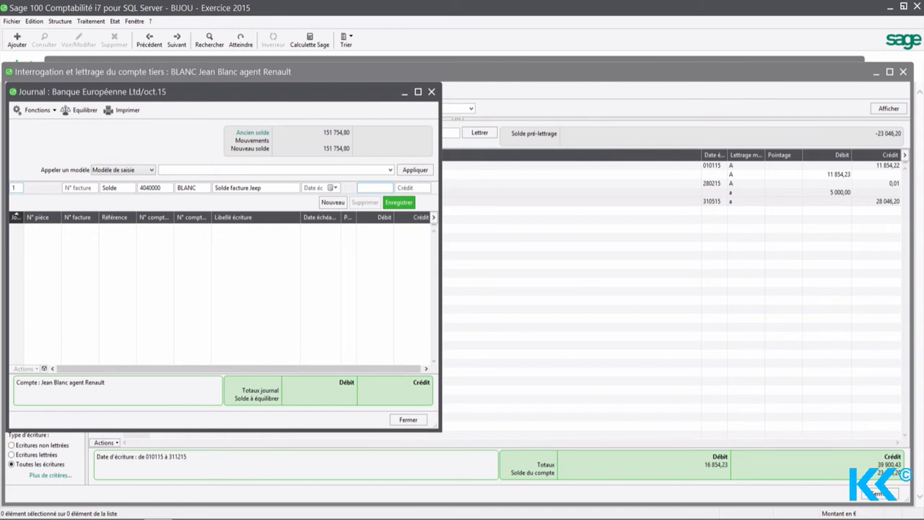
text(23046)
key(Return)
key(Tab)
key(Tab)
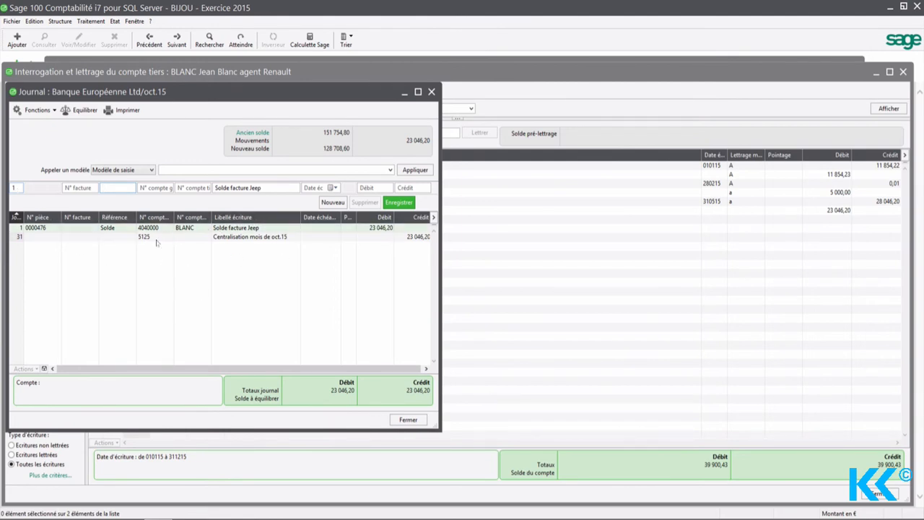
click(400, 421)
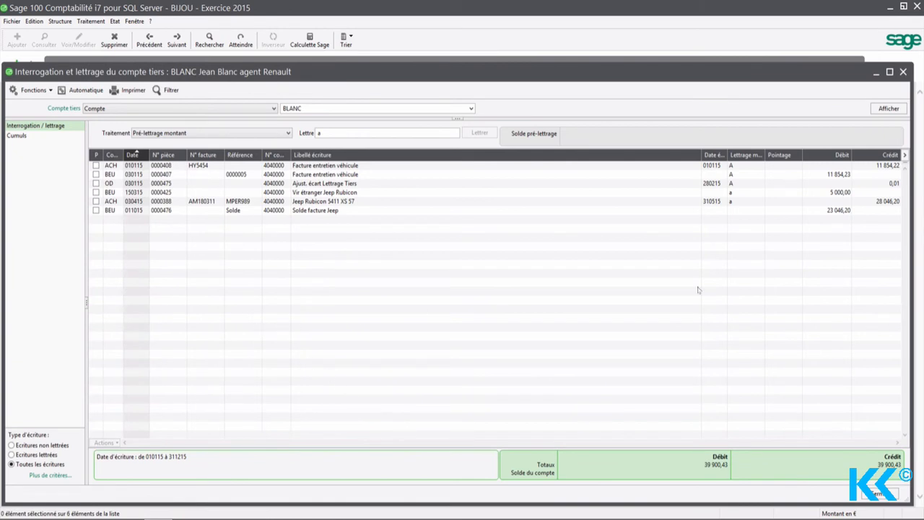
Step: Check the combined pre-lettering balance of the two Jeep Rubicon entries and the "Solde facture Jeep" payment
click(734, 195)
ctrl+click(738, 203)
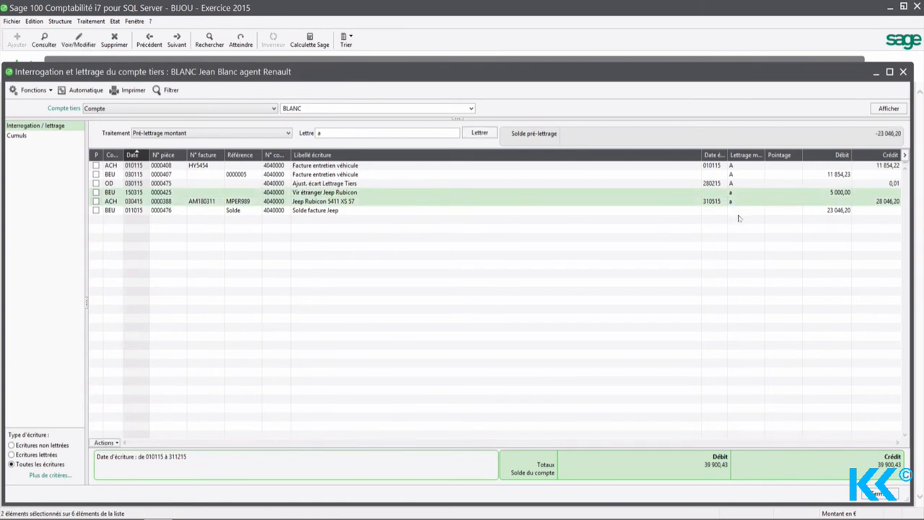
ctrl+click(738, 212)
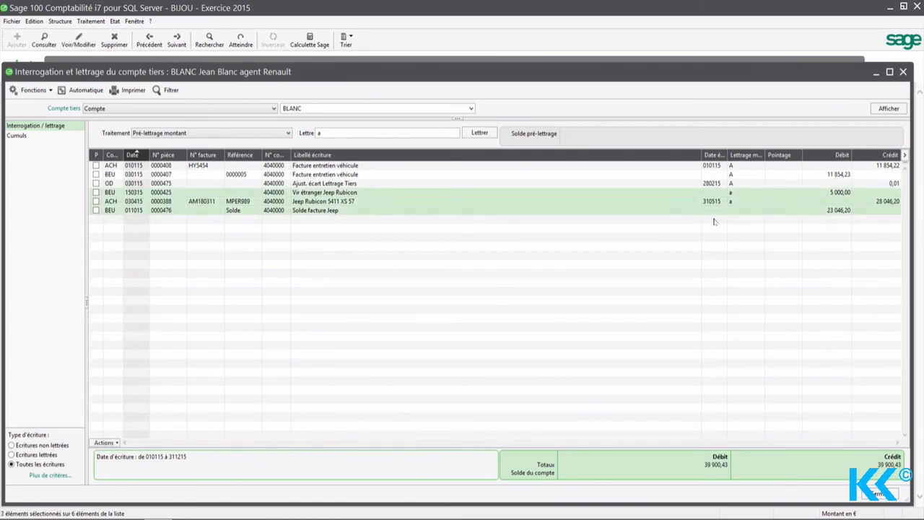
Step: Letter the two Jeep Rubicon entries together with the "Solde facture Jeep" payment, converting the pre-lettering into final lettering
click(635, 203)
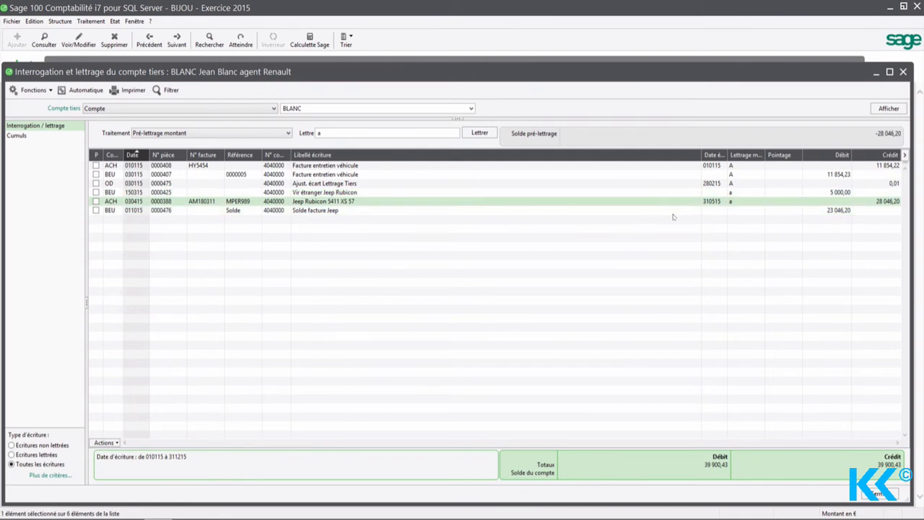
ctrl+click(846, 191)
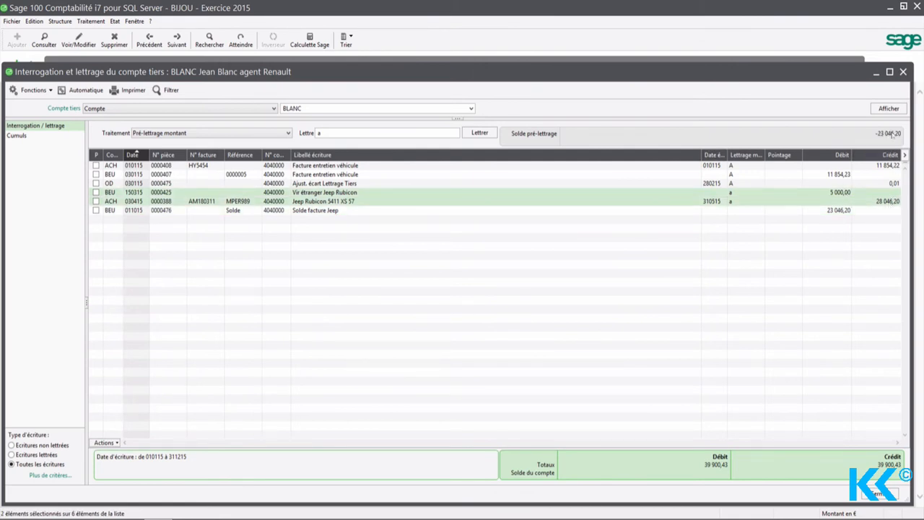
ctrl+click(827, 211)
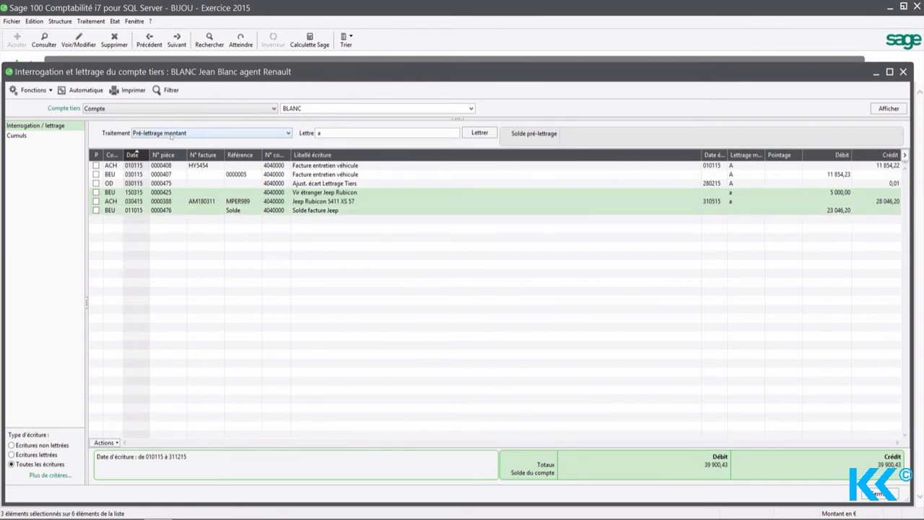
click(484, 135)
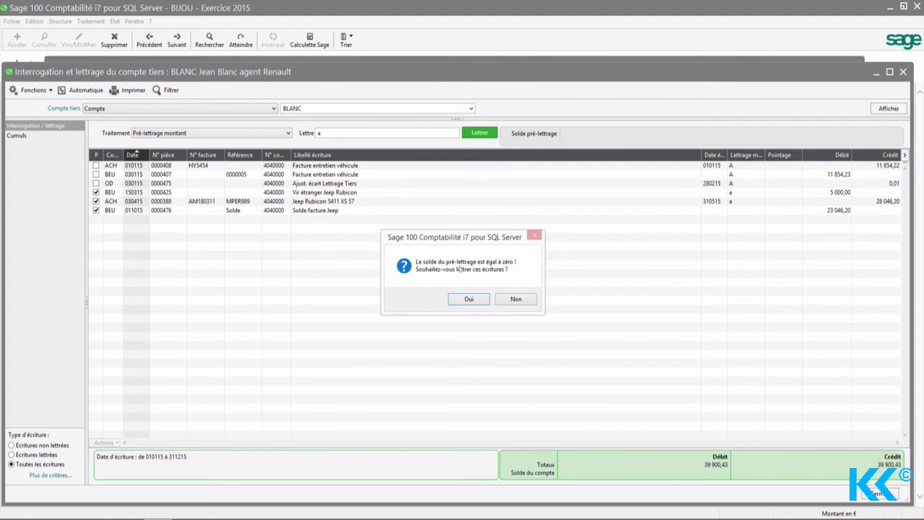
click(467, 298)
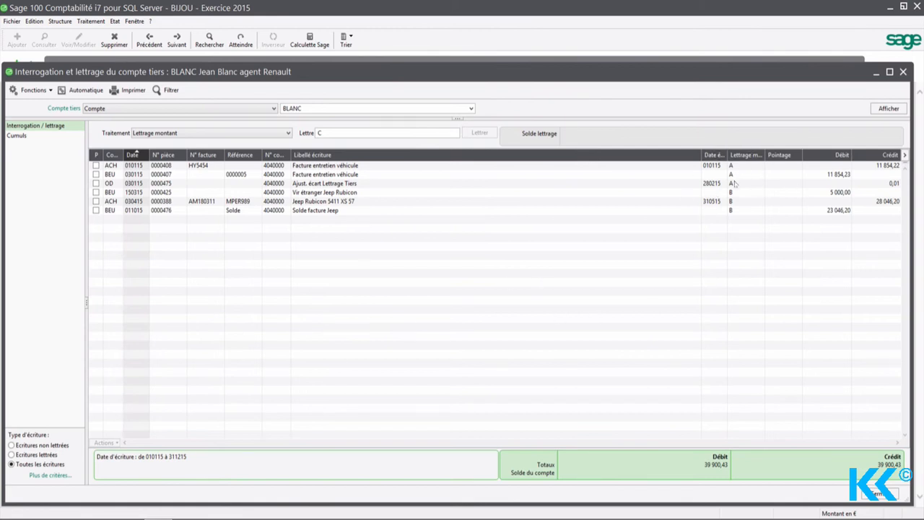
Step: Delete the amount lettering A from the account's entries
drag(324, 134, 276, 137)
text(A)
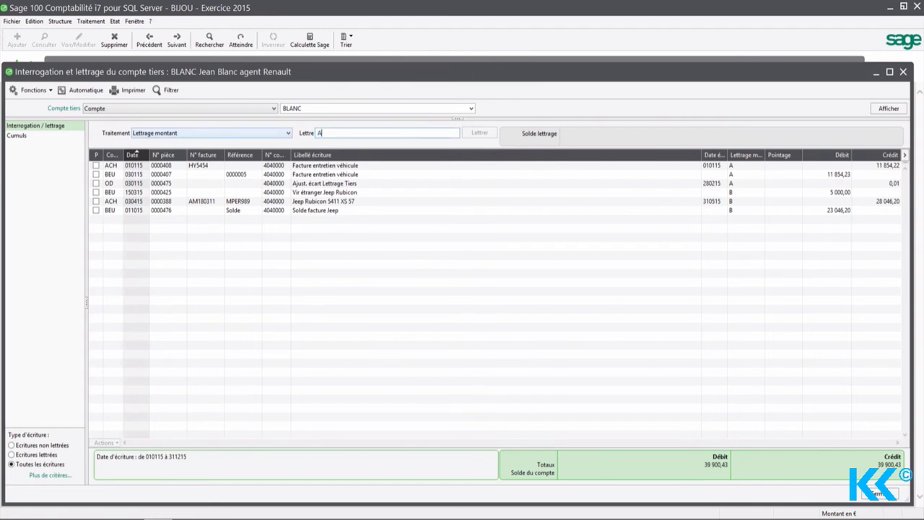
click(114, 39)
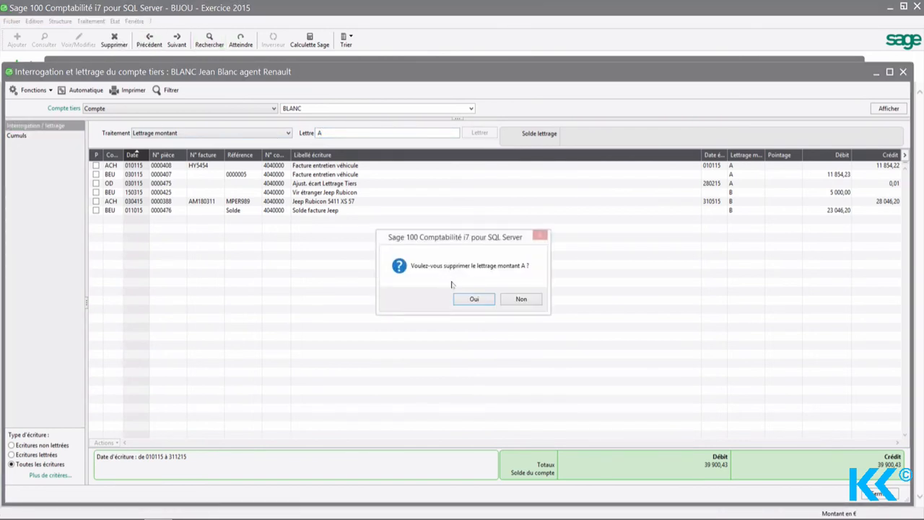
click(470, 299)
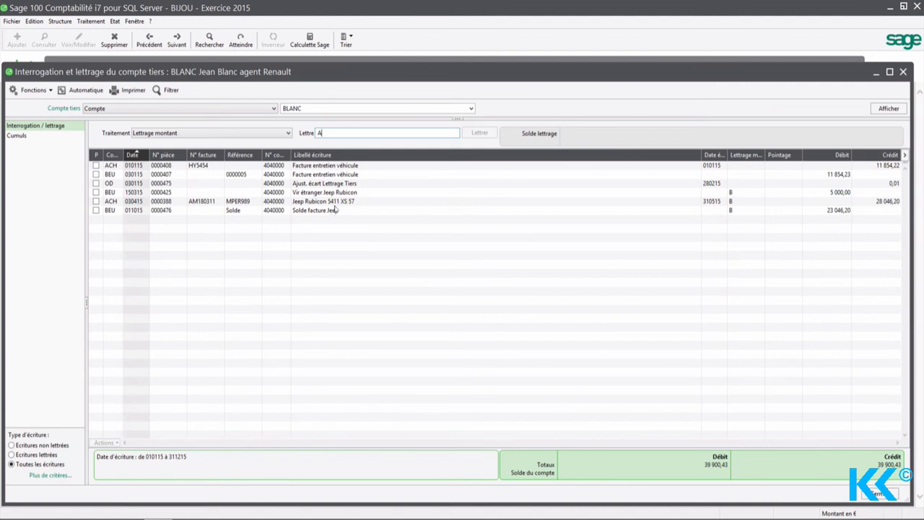
Step: Inspect the "Autoriser le lettrage automatique" option in the supplier's third-party record, and close the record and the Plan tiers list
click(61, 21)
click(69, 73)
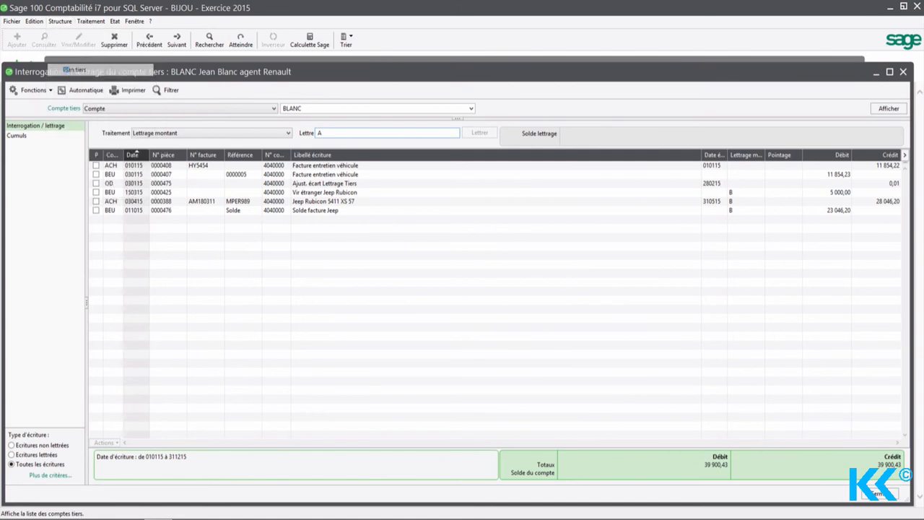
double_click(447, 194)
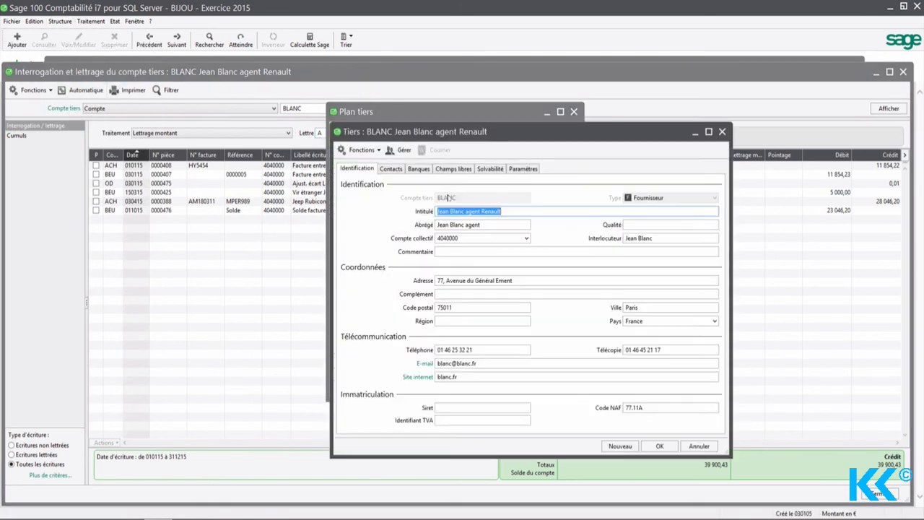
click(524, 171)
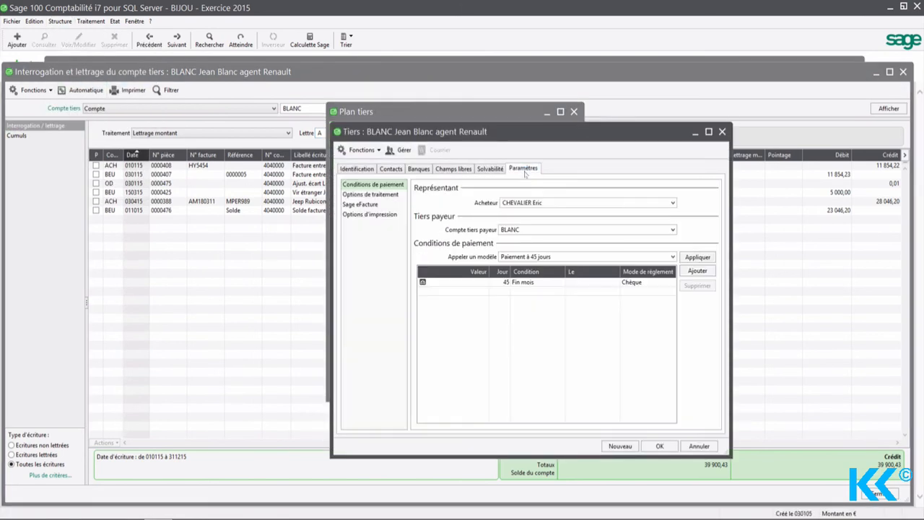
click(378, 195)
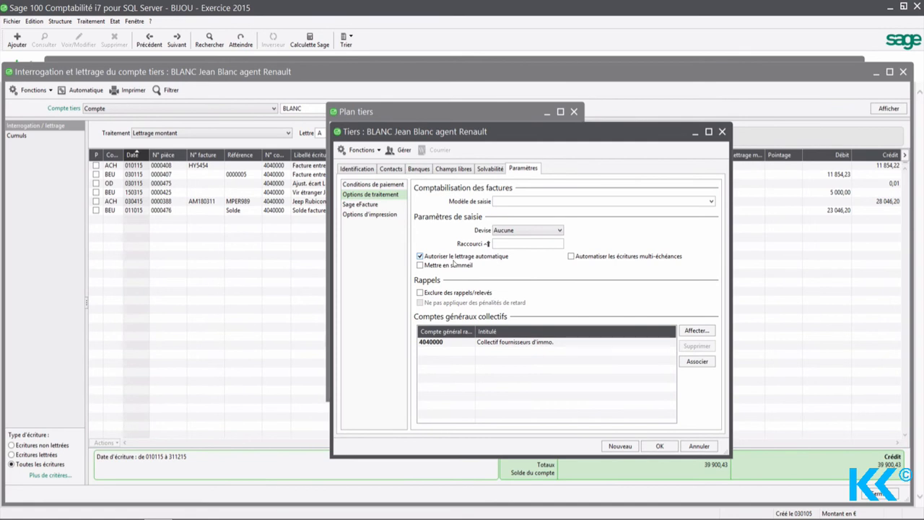
click(659, 445)
click(550, 389)
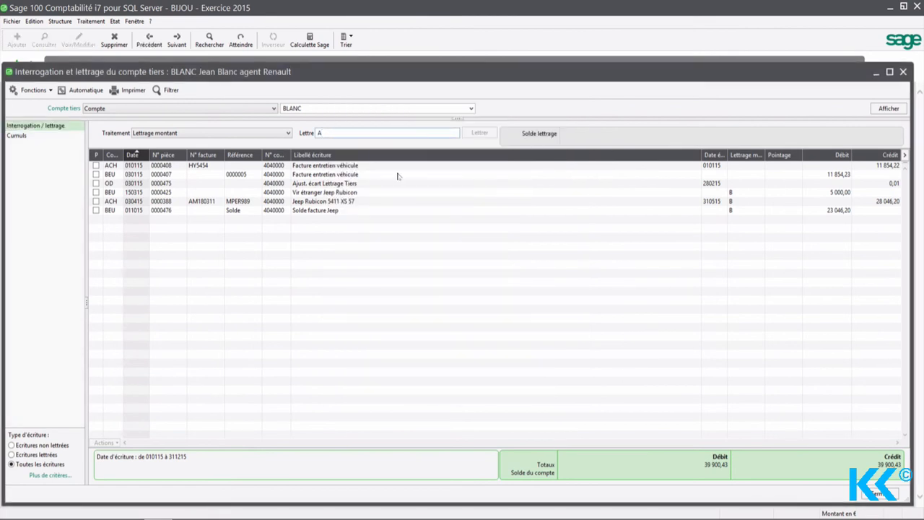
Step: Set up an automatic Lettrage with the type Montant and the third-party type Tous
click(87, 90)
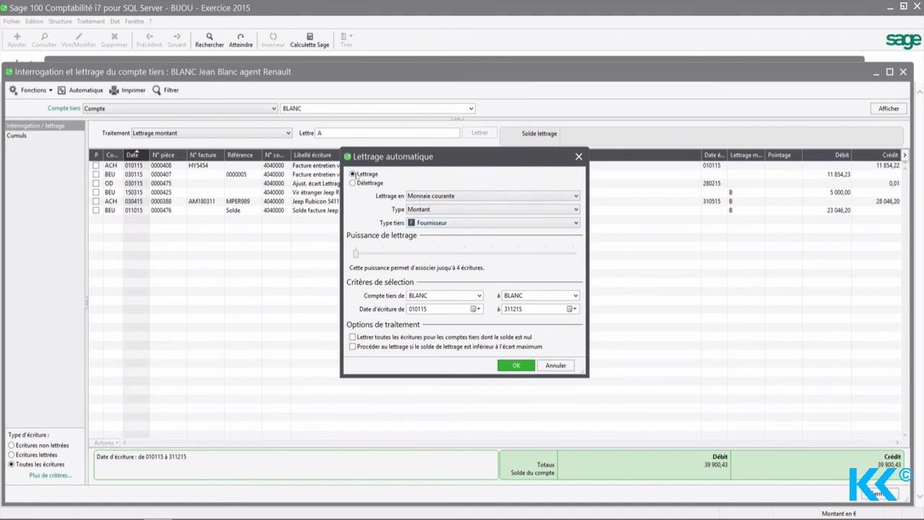
click(353, 184)
click(353, 174)
click(432, 211)
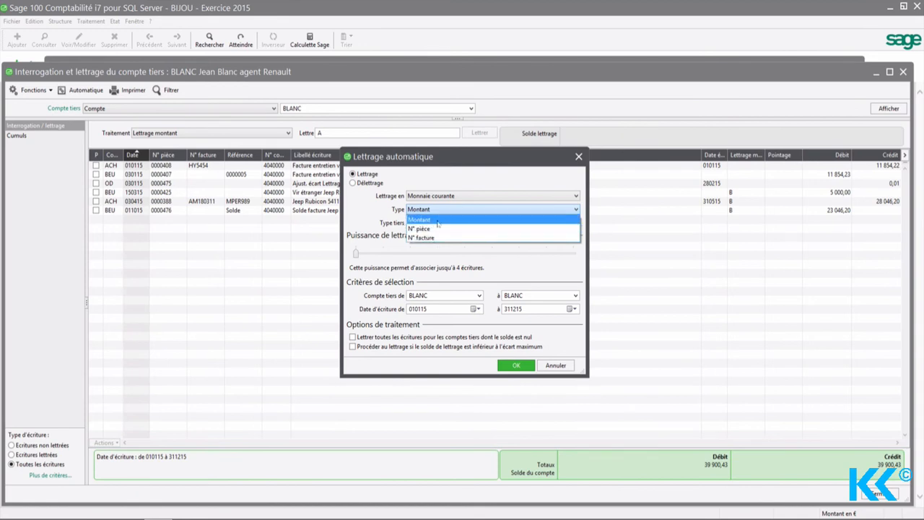
click(437, 220)
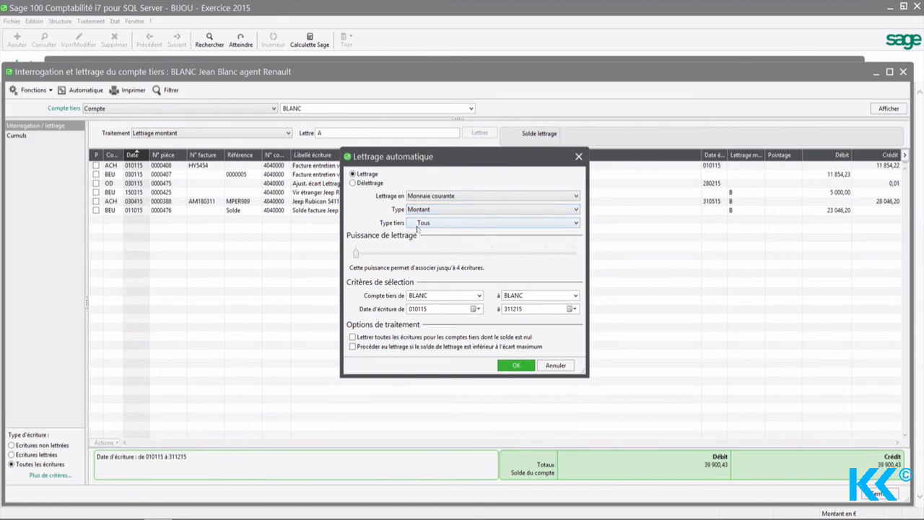
click(435, 223)
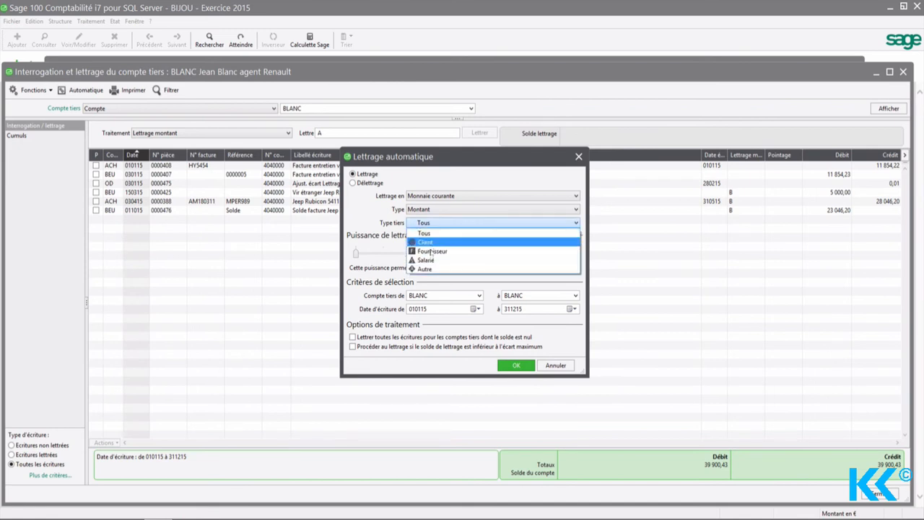
click(434, 232)
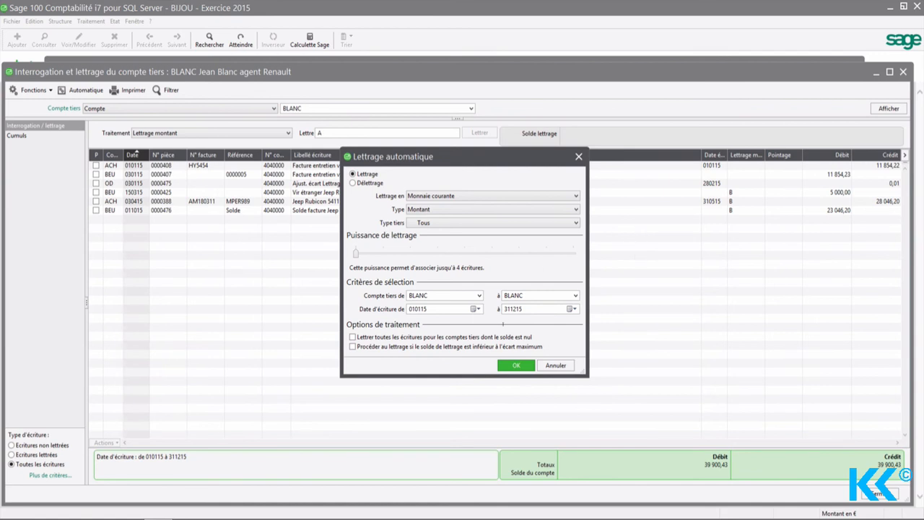
Step: Run the automatic lettering and display all of the account's entries, including lettered ones
click(516, 367)
click(516, 366)
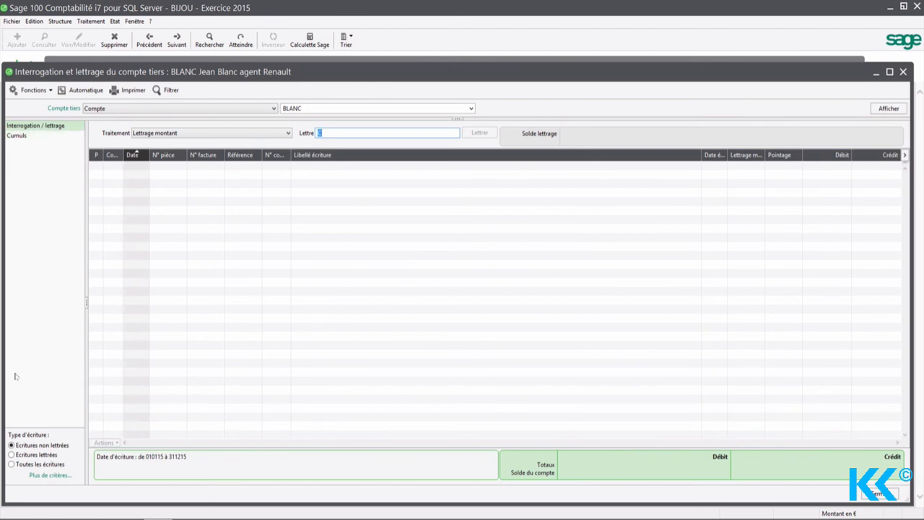
click(20, 465)
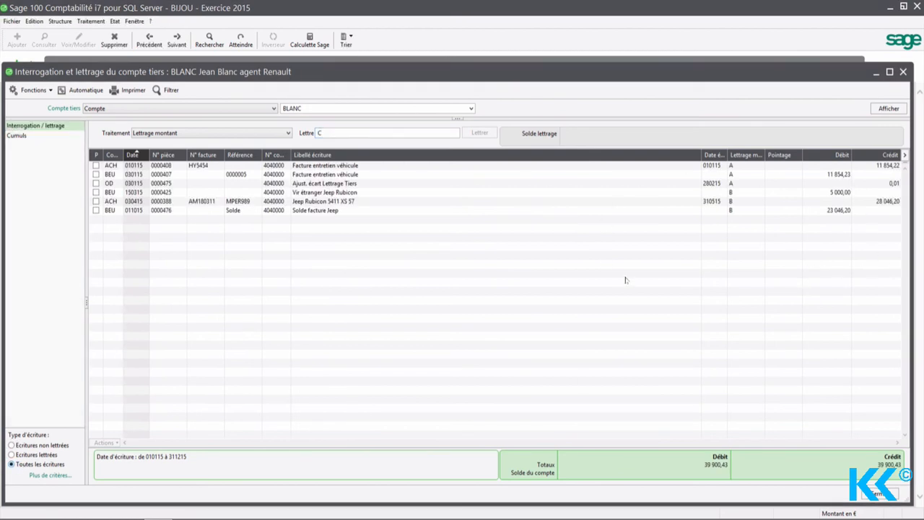
Step: View the account's monthly Cumuls and chart their Solde series as a Courbe
click(65, 135)
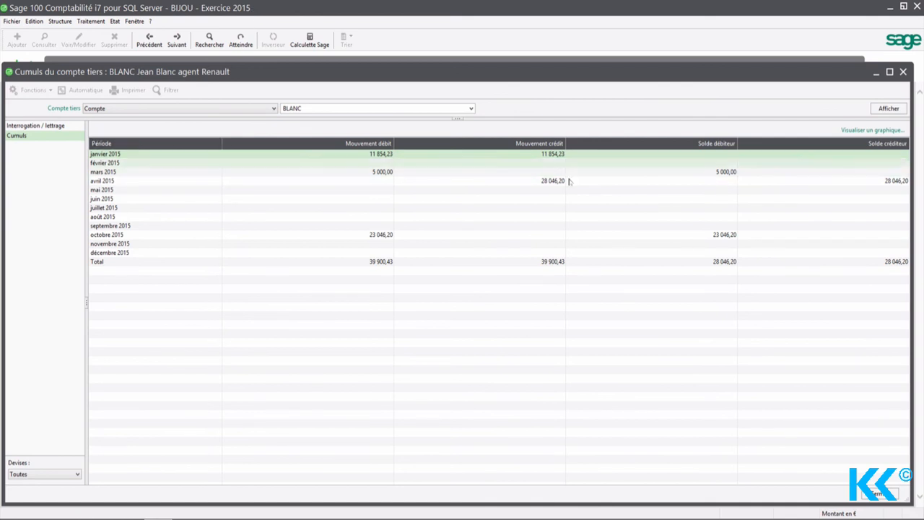
click(856, 130)
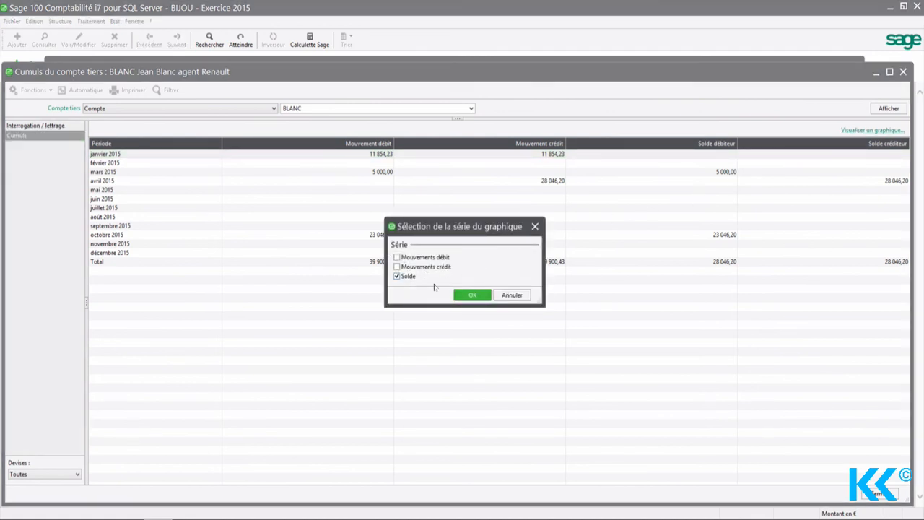
click(471, 295)
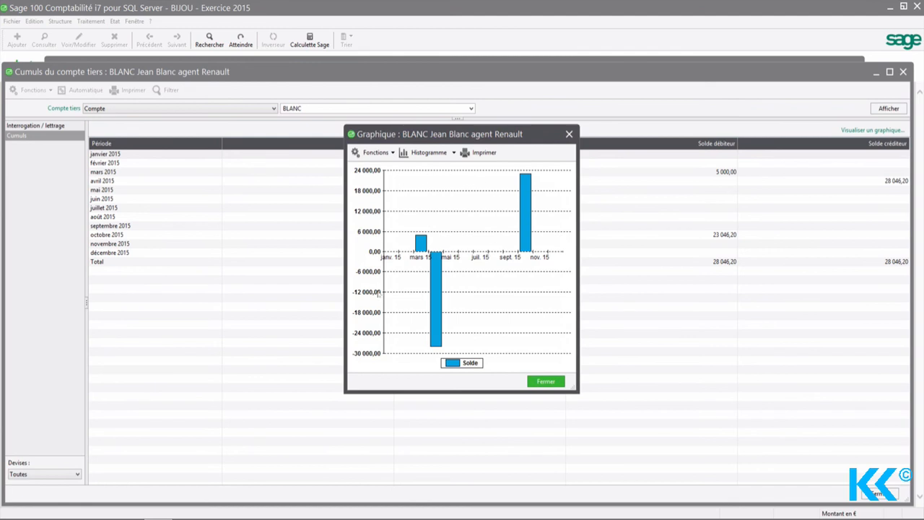
click(453, 153)
click(422, 177)
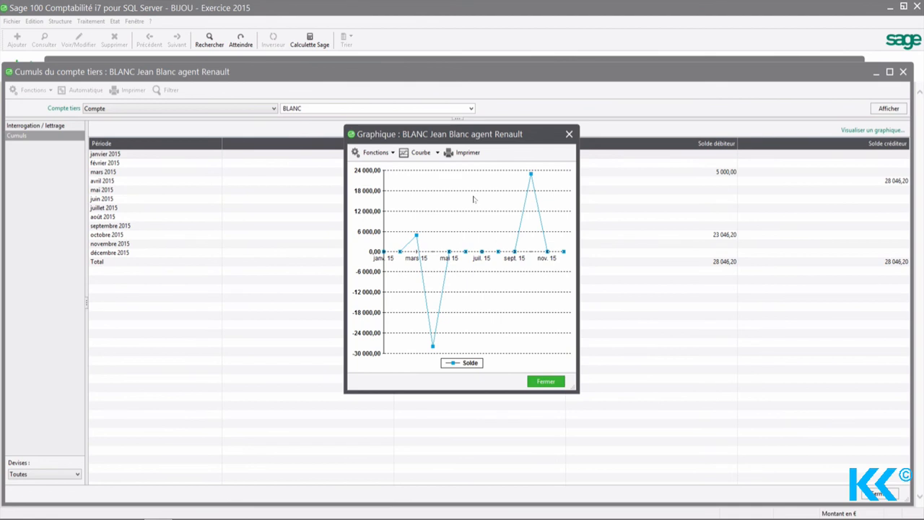
Step: Close the chart, the third-party account's Cumuls window and the third-party accounts list to return to the home page
click(546, 381)
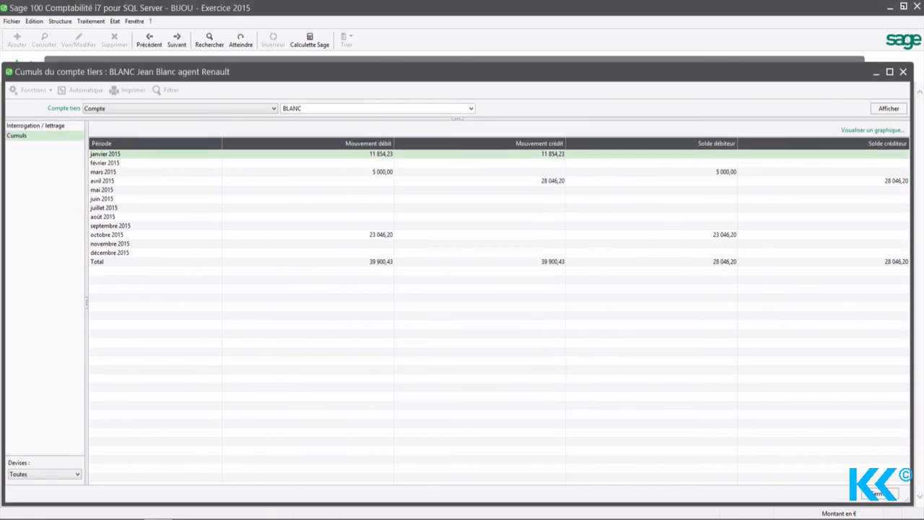
click(902, 72)
click(902, 60)
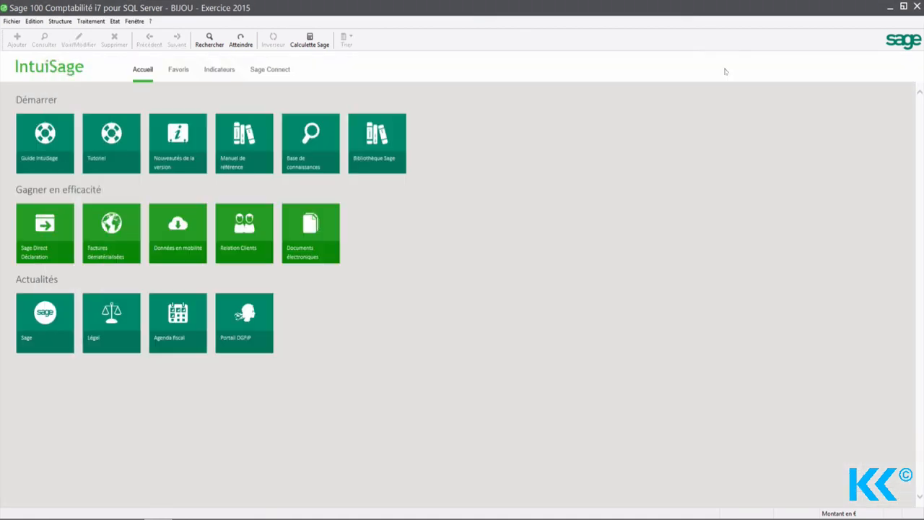
Step: Open the general account 707100 Ventes de marchandises from Gestion des comptes généraux
click(90, 21)
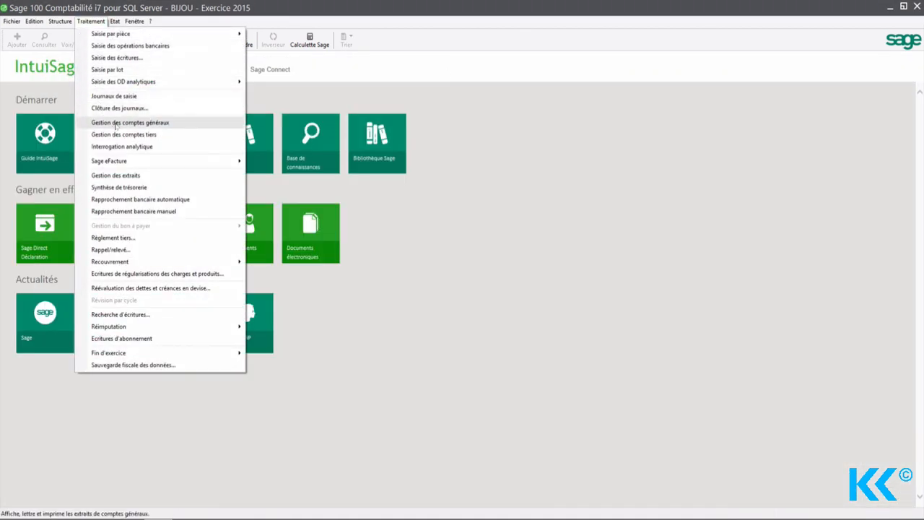
click(114, 122)
click(274, 158)
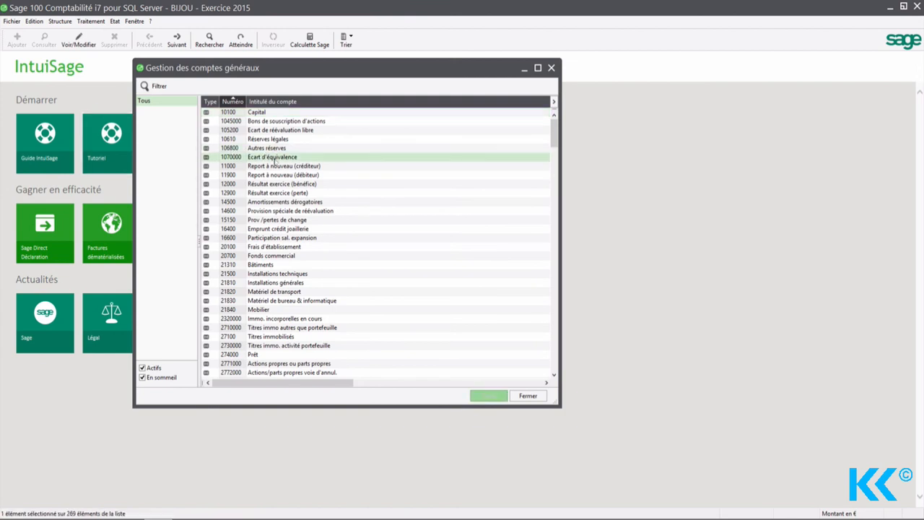
text(707)
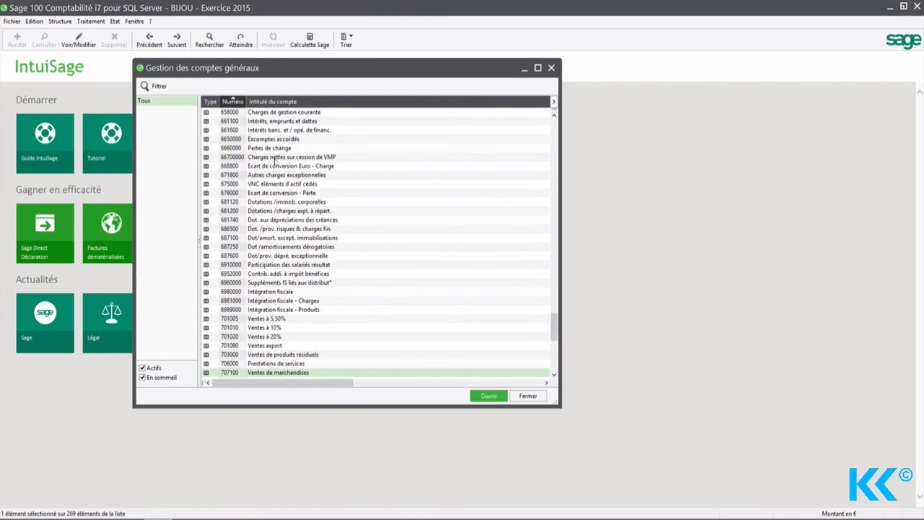
key(Return)
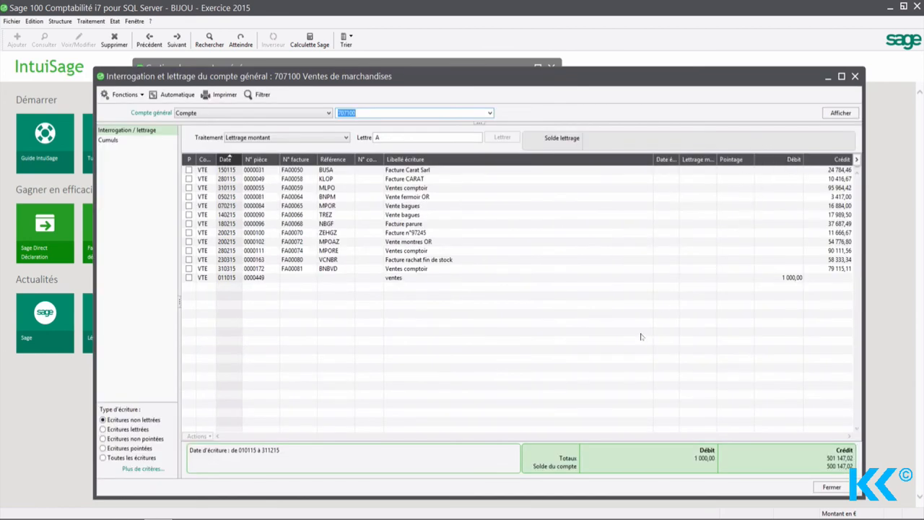
Step: View the monthly Cumuls of the sales account and chart their Solde series
click(109, 139)
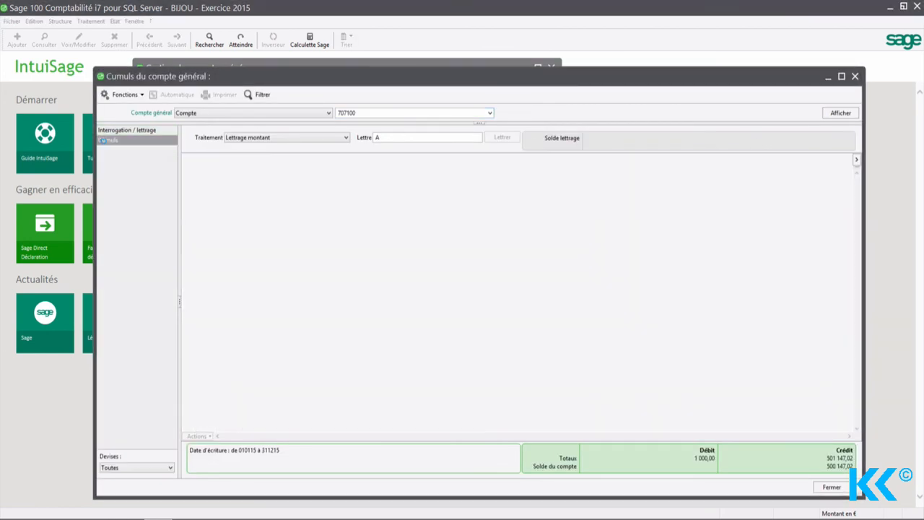
click(794, 137)
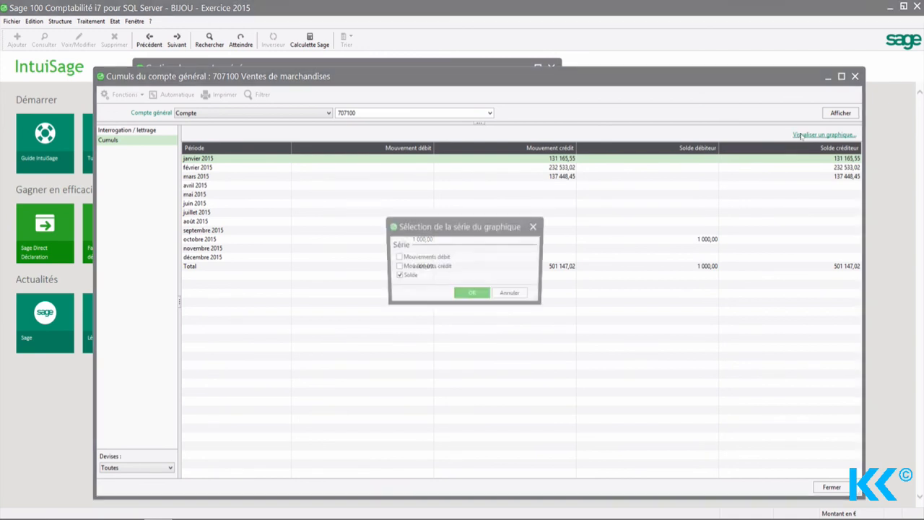
click(456, 297)
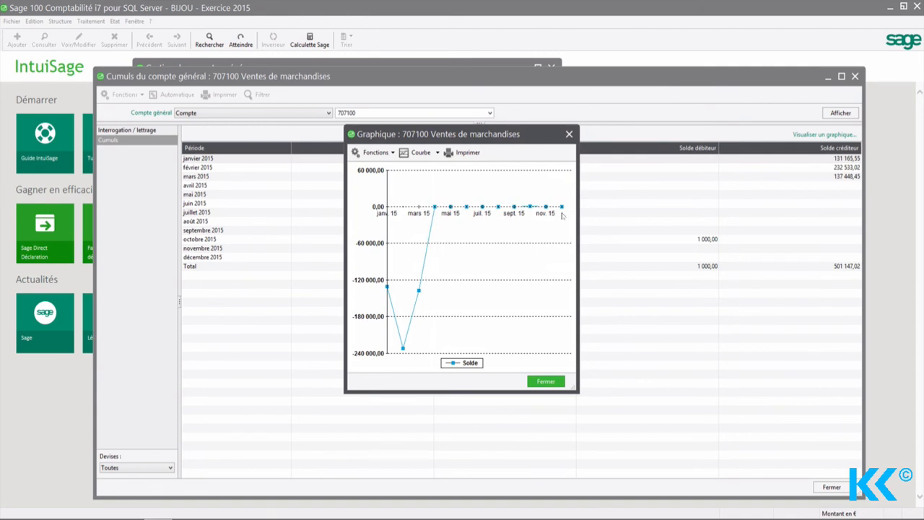
Step: View the sales account's balance chart as a Histogramme and as a Secteur
click(426, 153)
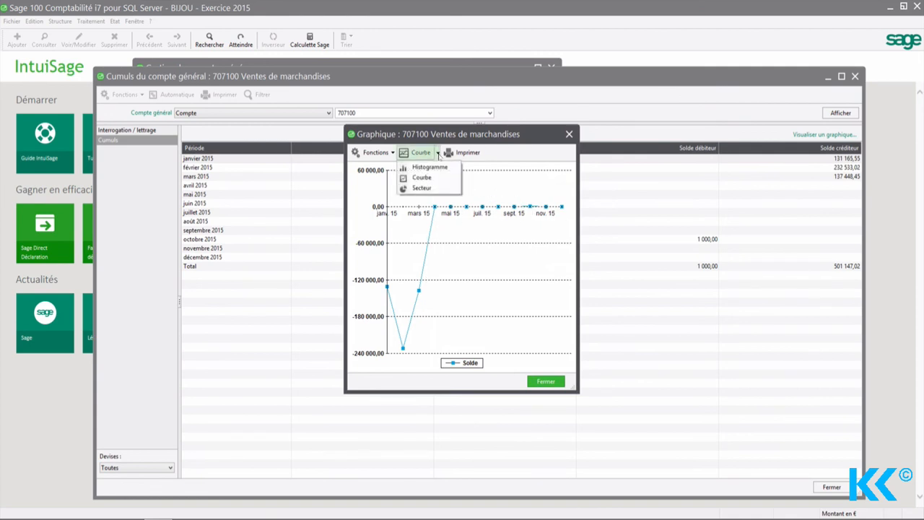
click(429, 168)
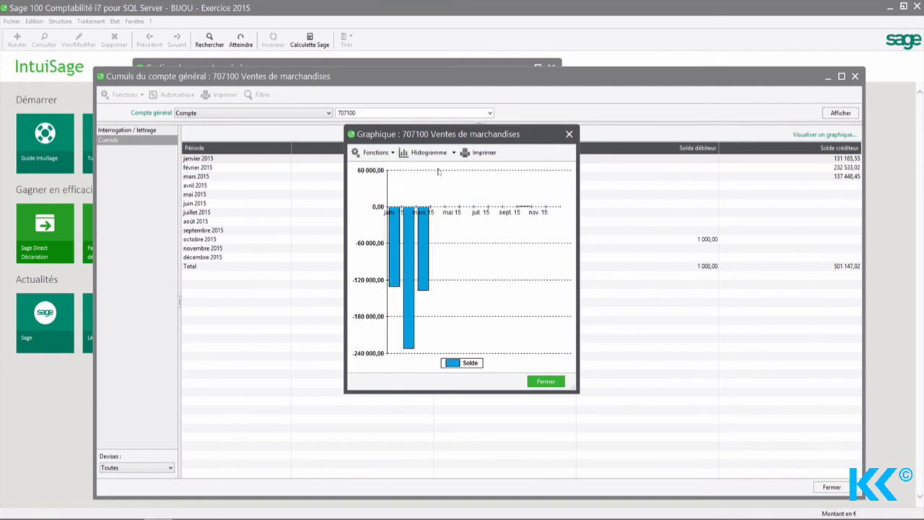
click(428, 152)
click(422, 188)
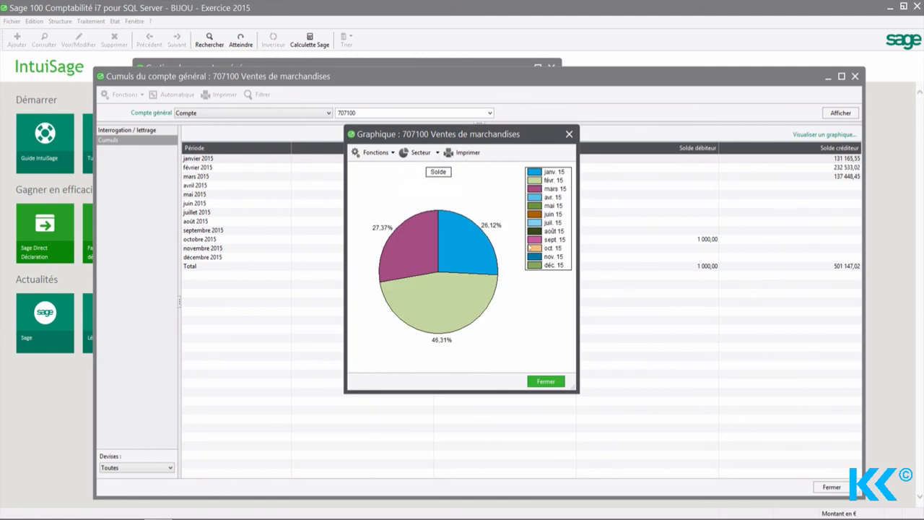